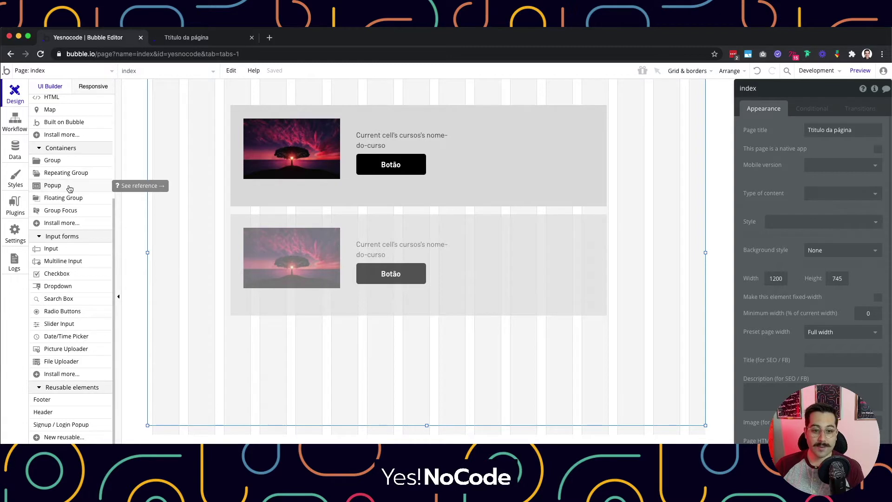
Add a popup to the index page and resize it to 375 px wide by 474 px high
click(67, 186)
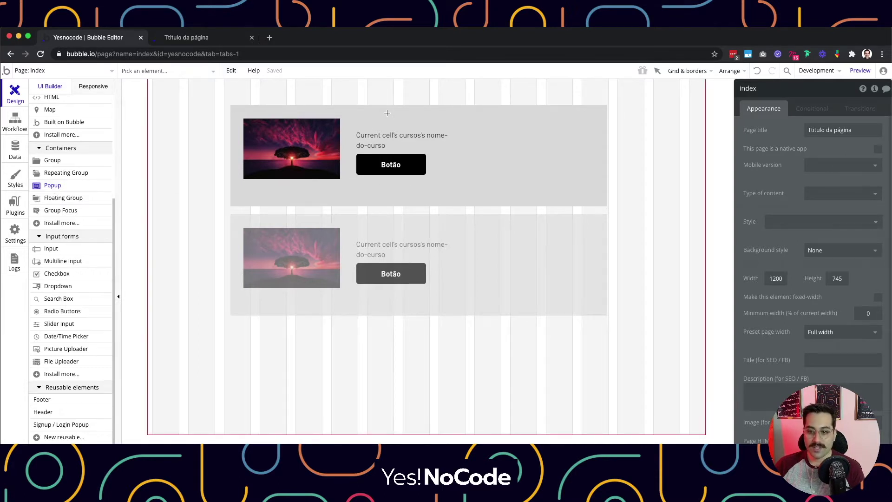
click(395, 97)
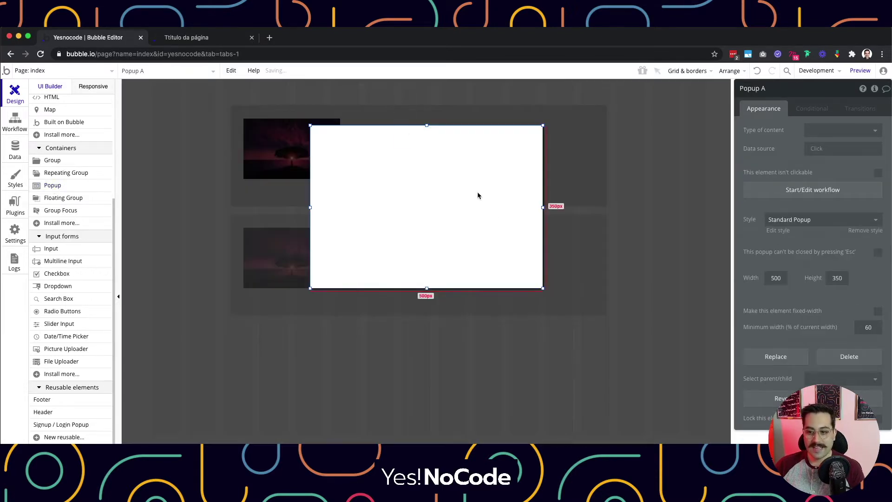
drag(426, 289, 431, 343)
drag(543, 236, 486, 236)
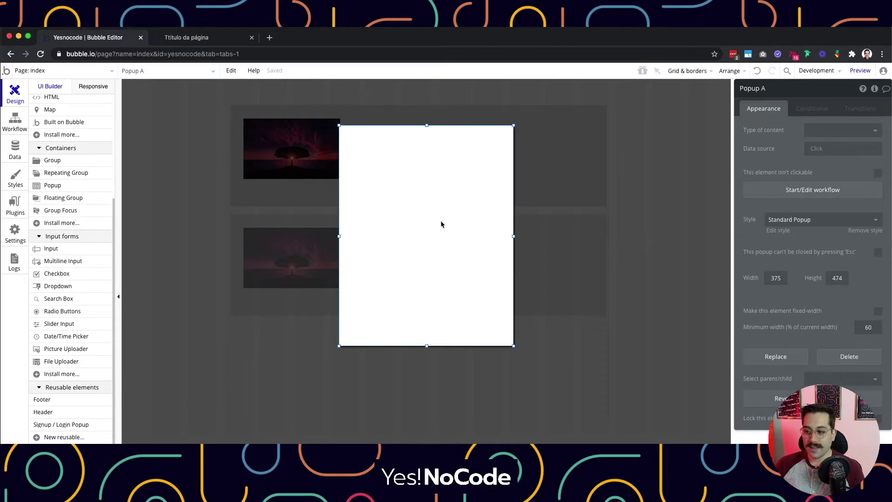
Review the settings of the popup's Standard Popup style and the content types available for the popup
click(779, 230)
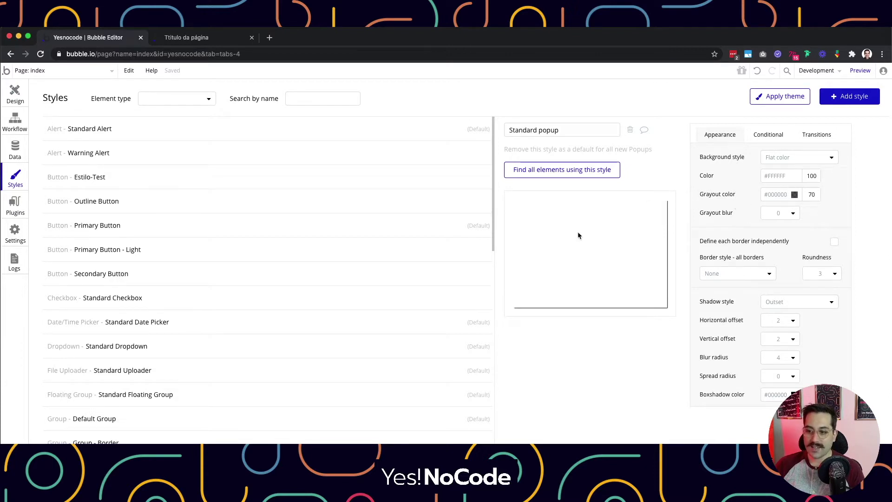
click(17, 93)
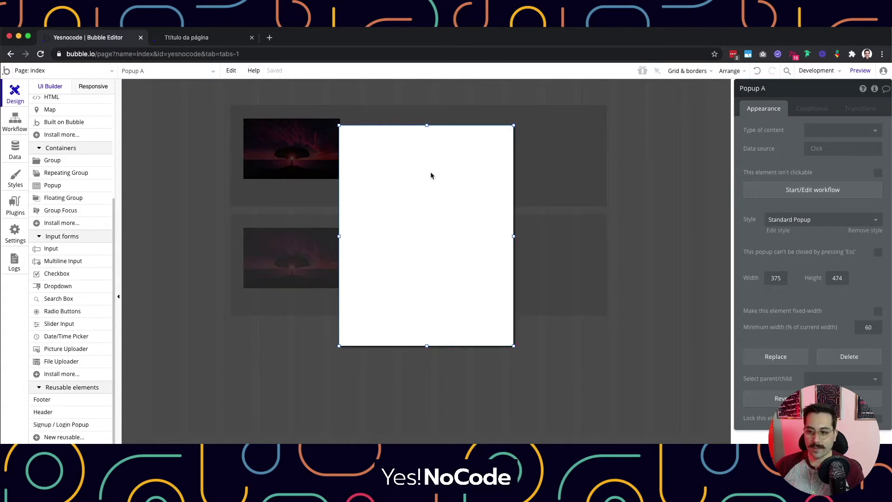
click(827, 132)
click(844, 131)
click(843, 131)
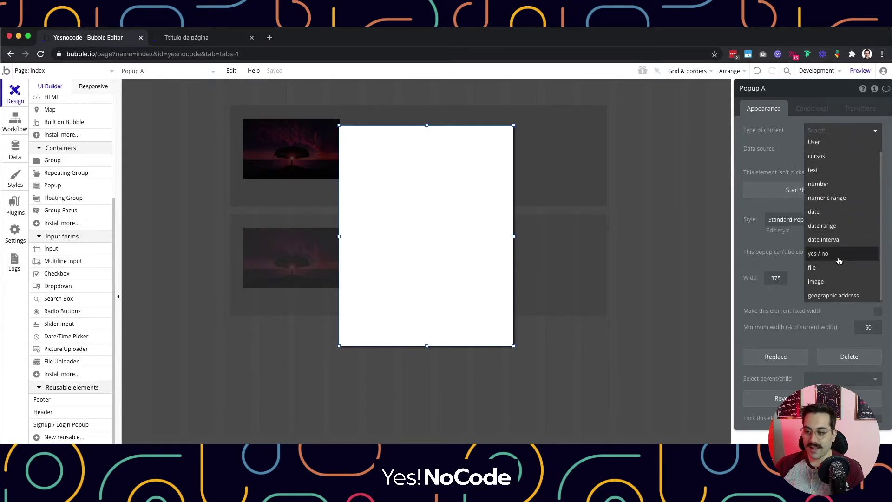
click(788, 143)
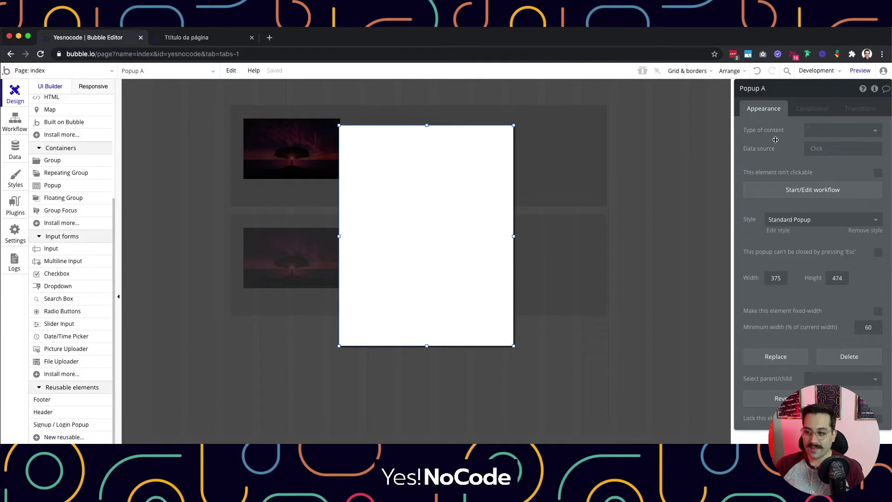
mouse_move(775, 139)
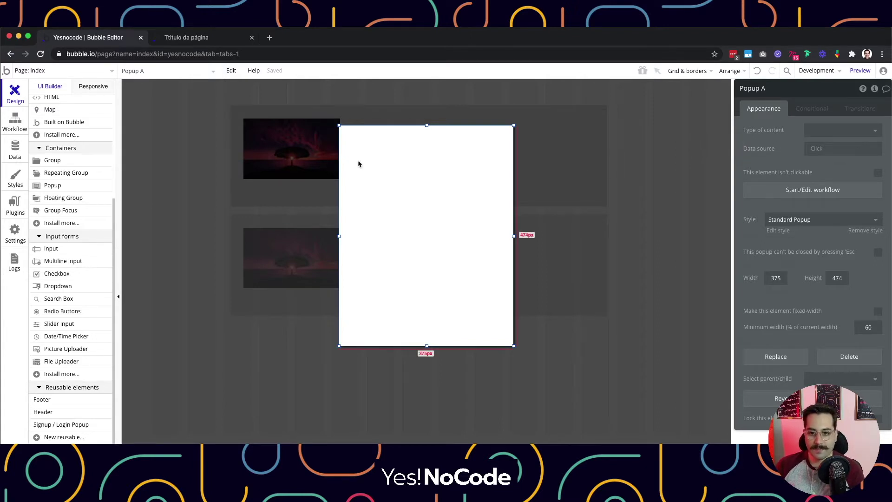
Close the popup, expand the elements tree and toggle the popup's visibility there until it shows on the canvas
click(587, 201)
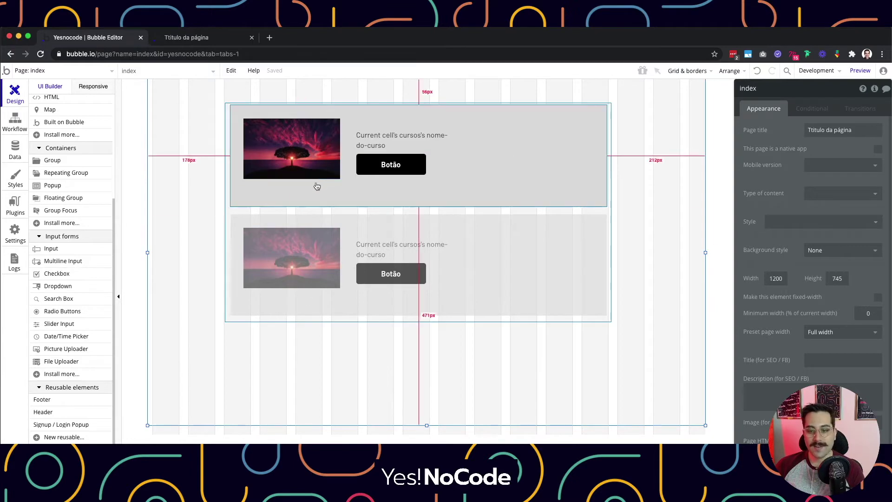
scroll(84, 187, up, 5)
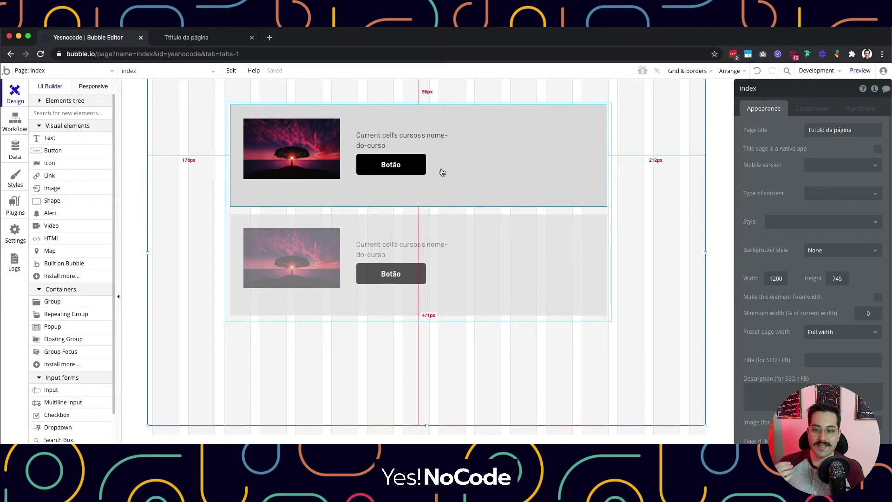
click(40, 101)
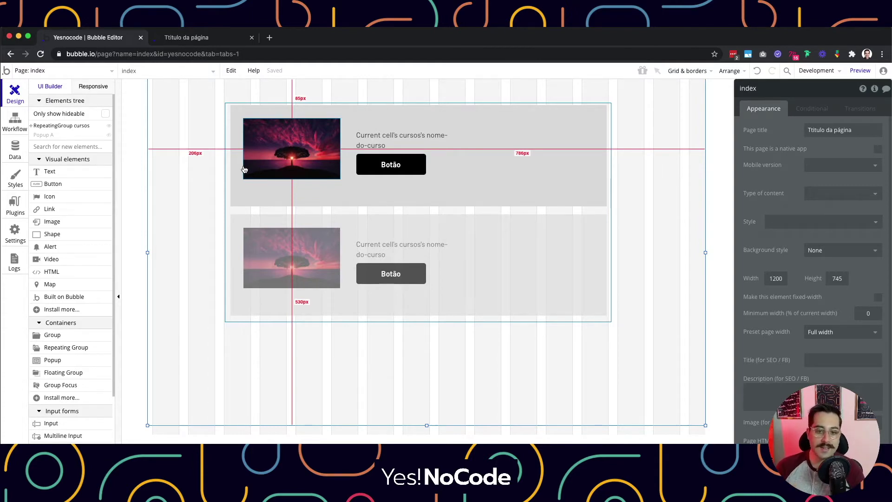
click(110, 137)
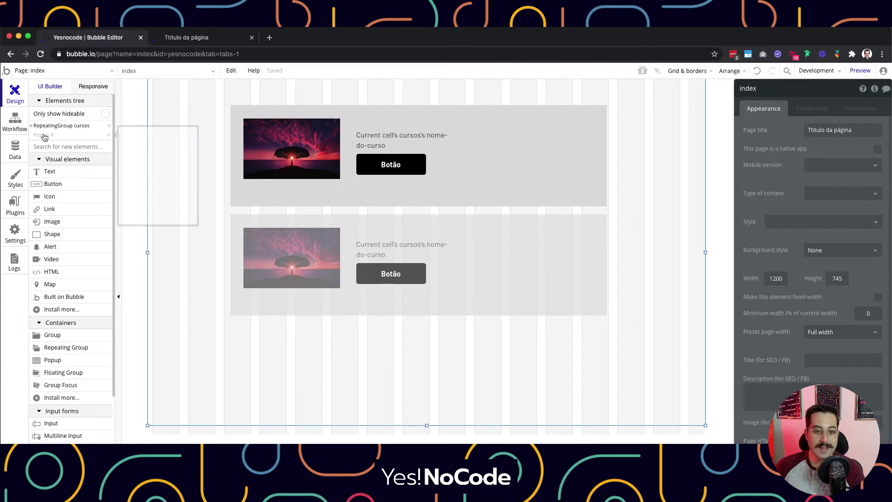
mouse_move(109, 138)
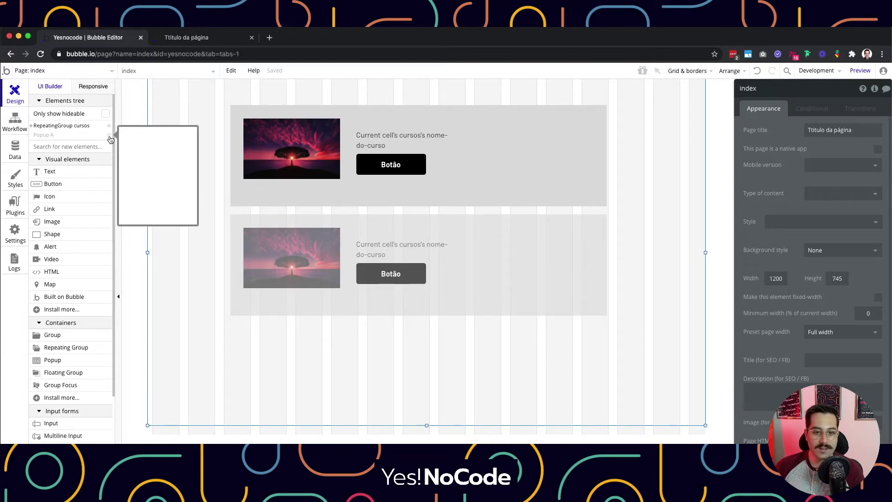
click(110, 139)
click(110, 138)
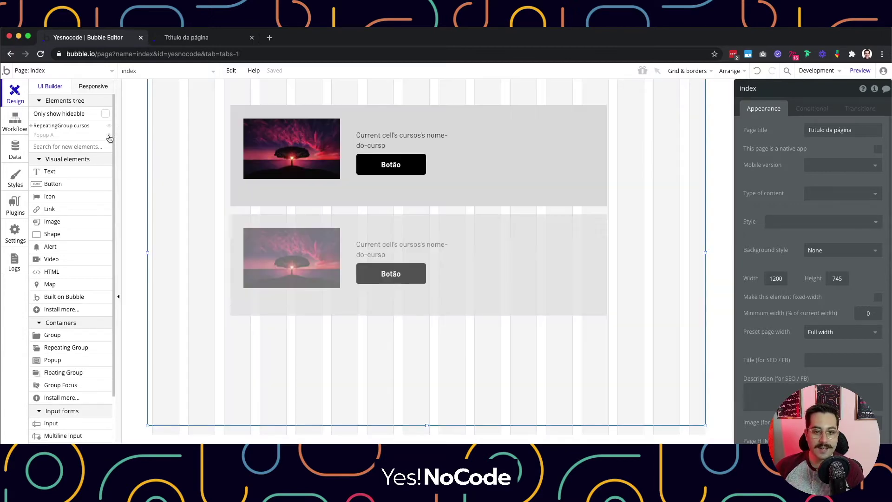
click(109, 138)
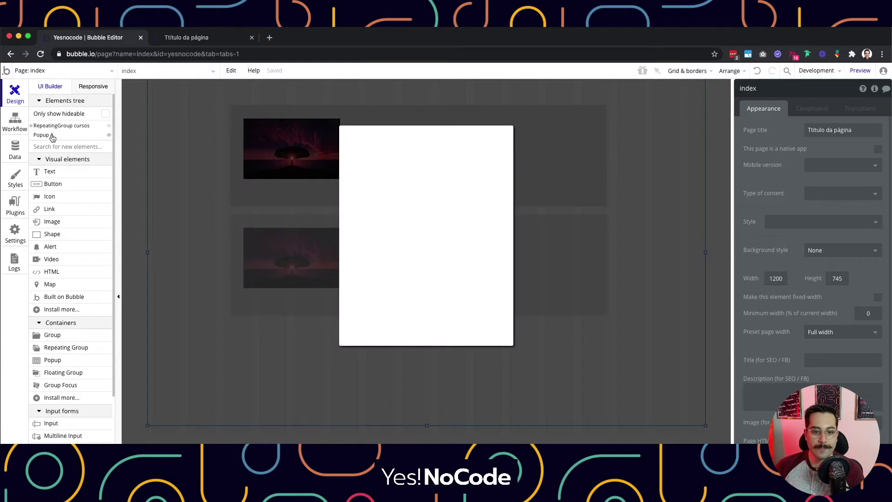
click(109, 136)
click(109, 135)
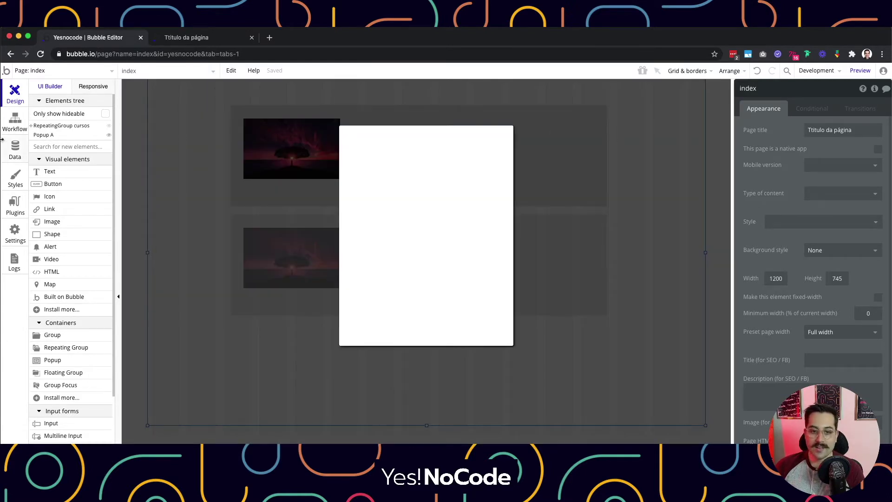
Rename the popup as pop-teste
click(41, 137)
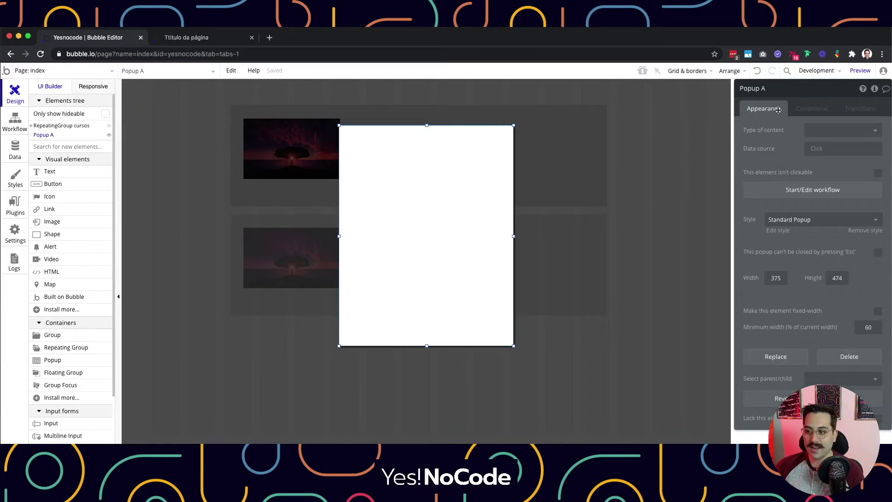
click(755, 89)
text(p)
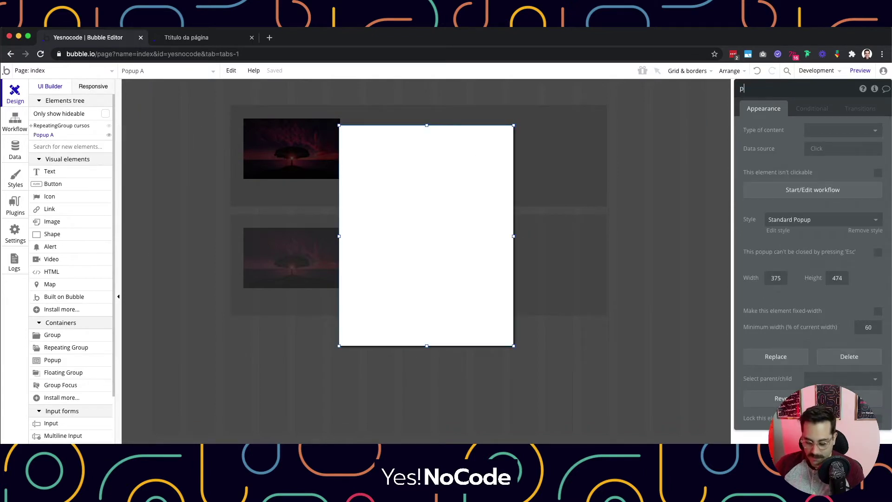
text(op-teste)
key(Return)
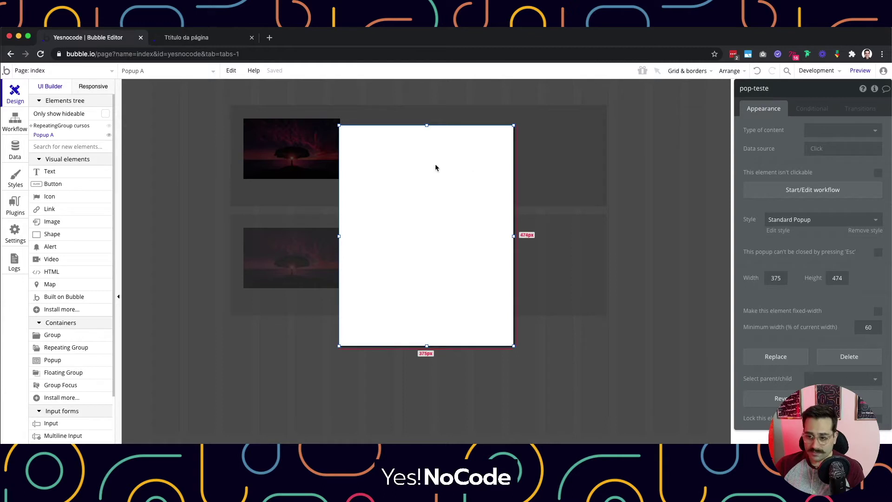
Hide the pop-teste popup, reopen it from the elements tree and close it again
click(625, 172)
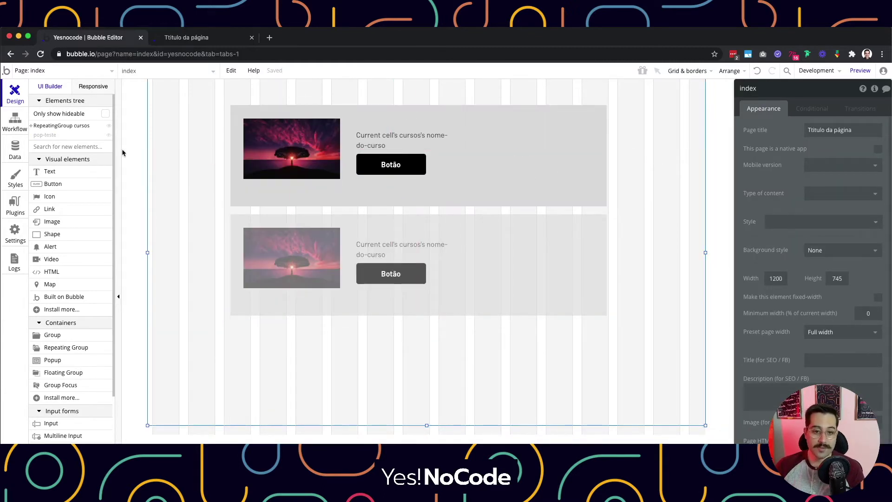
click(51, 135)
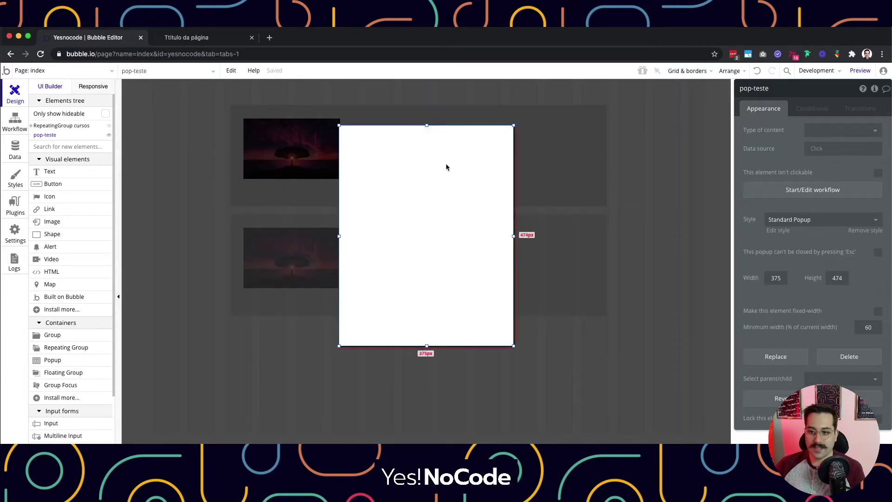
click(574, 175)
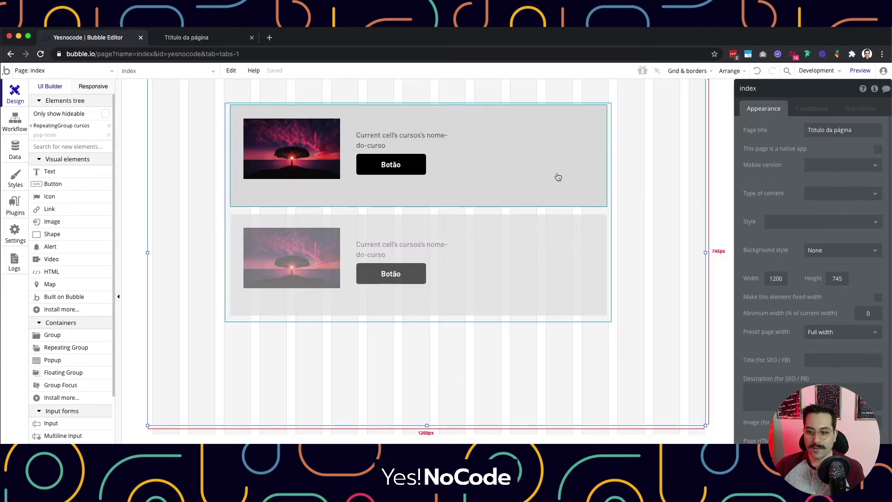
Set the pop-teste popup's type of content to cursos and check its data source options, leaving the source empty
click(78, 134)
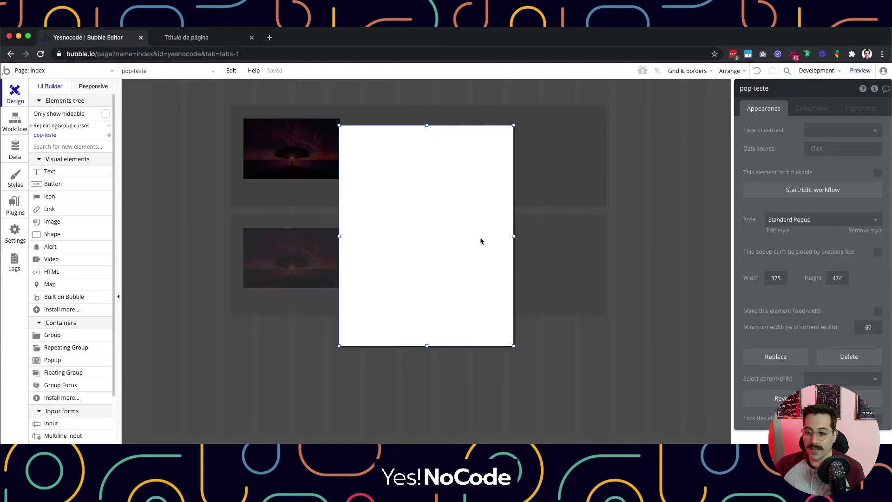
click(843, 131)
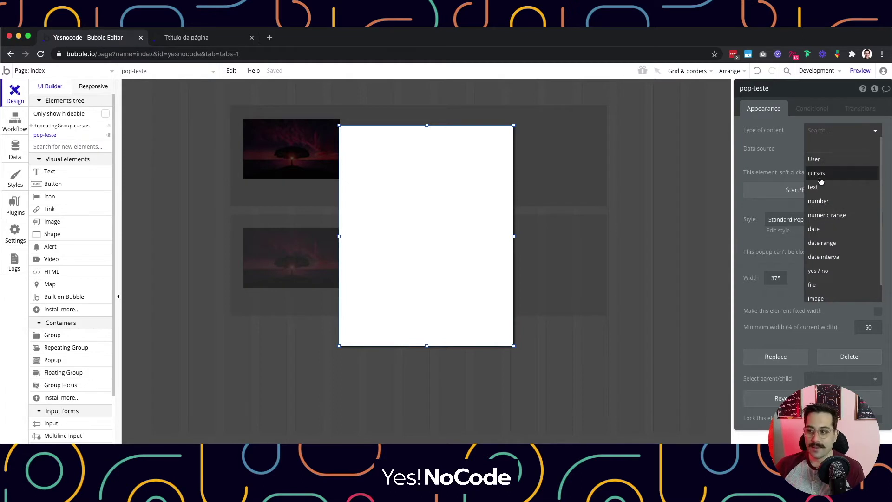
click(821, 175)
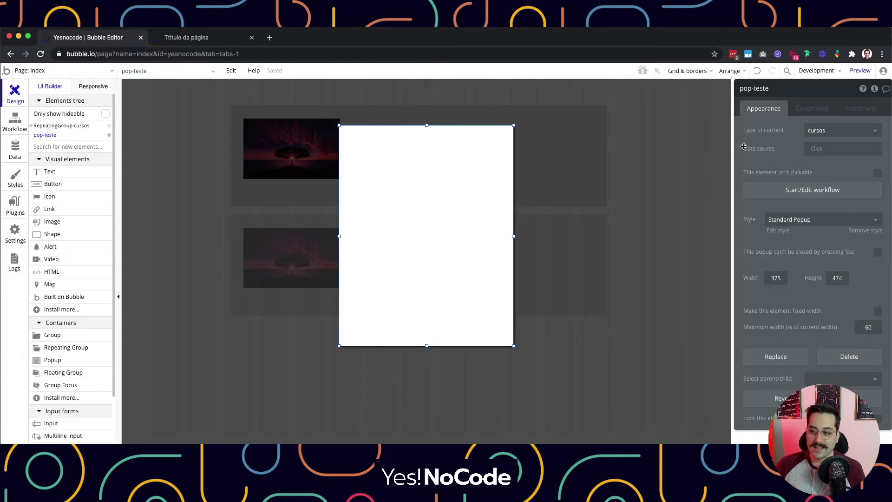
click(817, 150)
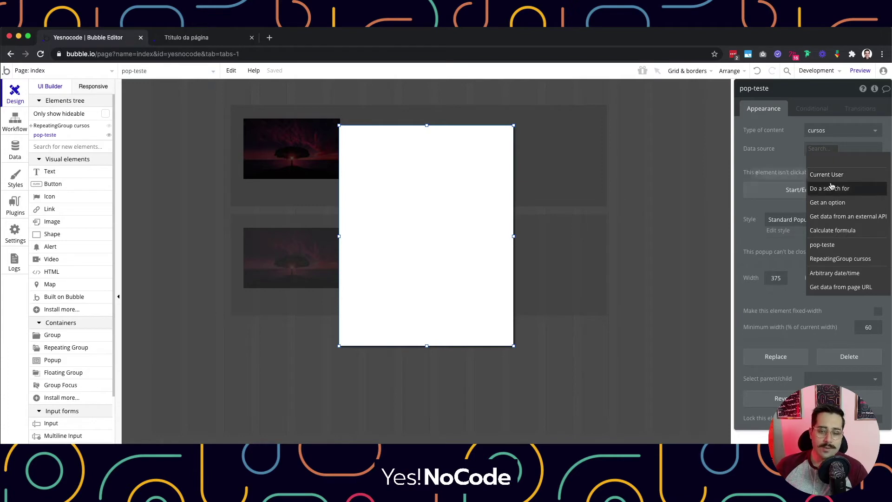
click(775, 161)
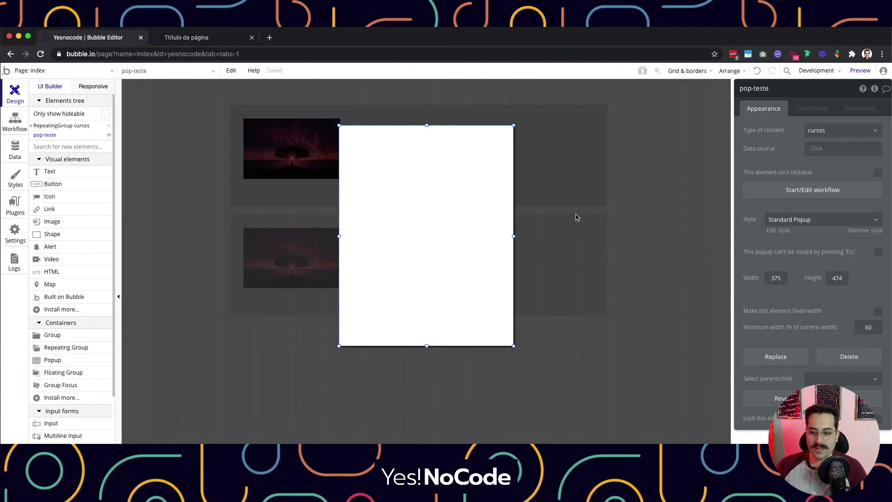
Close the popup on the canvas, preview the index page in the browser and return to the editor
click(623, 206)
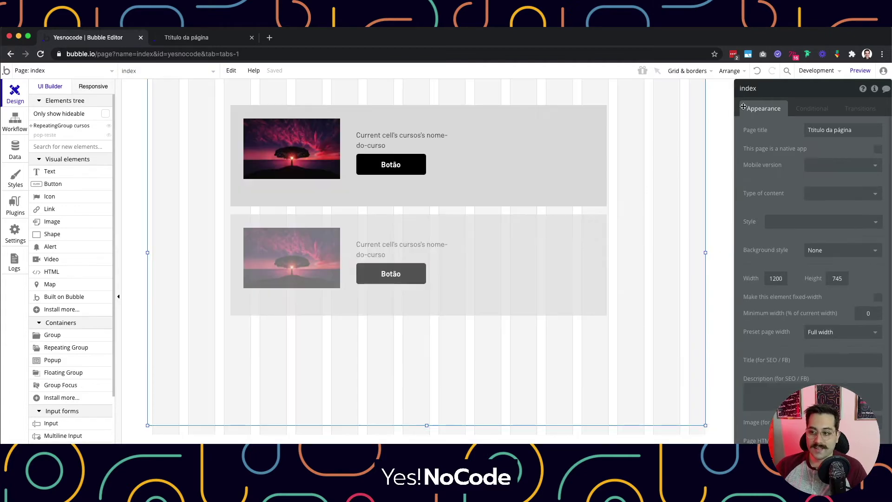
click(860, 71)
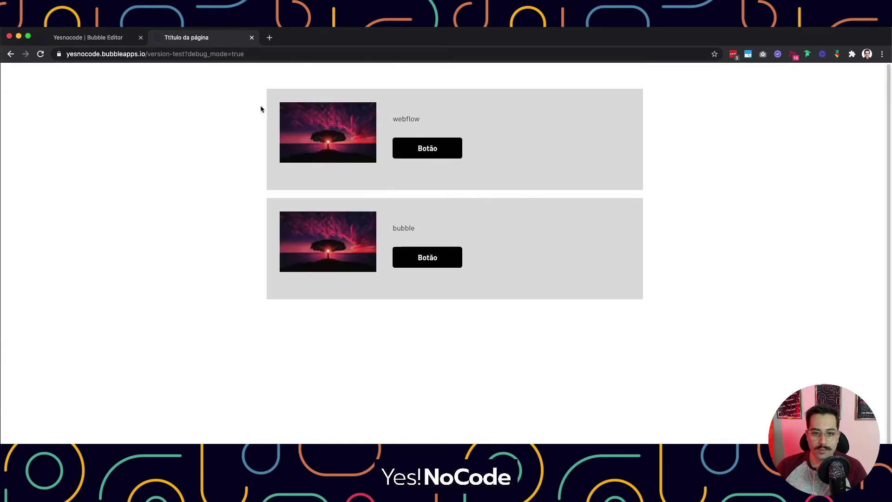
click(116, 38)
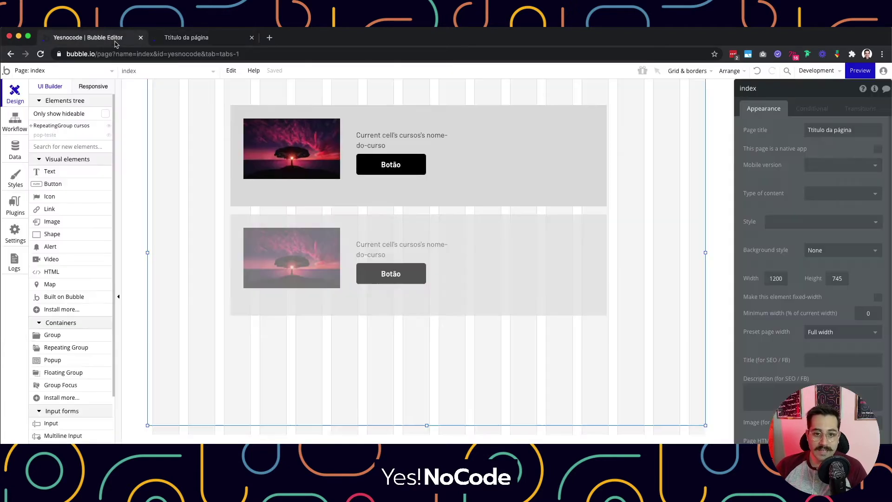
Create a click workflow for the Botão button in the repeating group's first cell
click(391, 172)
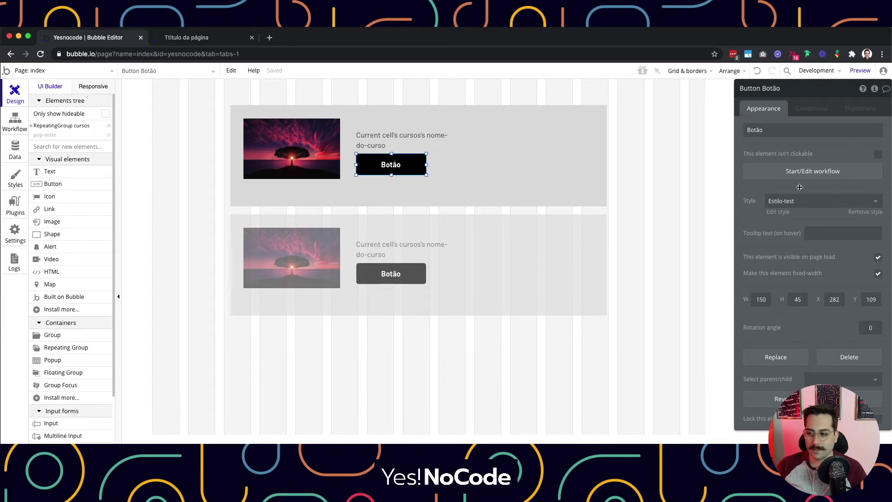
mouse_move(390, 164)
mouse_down()
mouse_move(488, 175)
mouse_move(394, 169)
mouse_up()
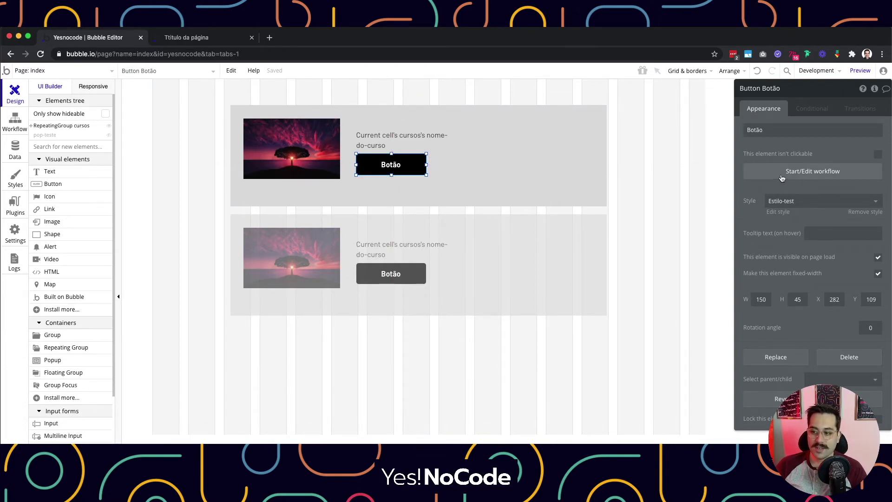
click(830, 177)
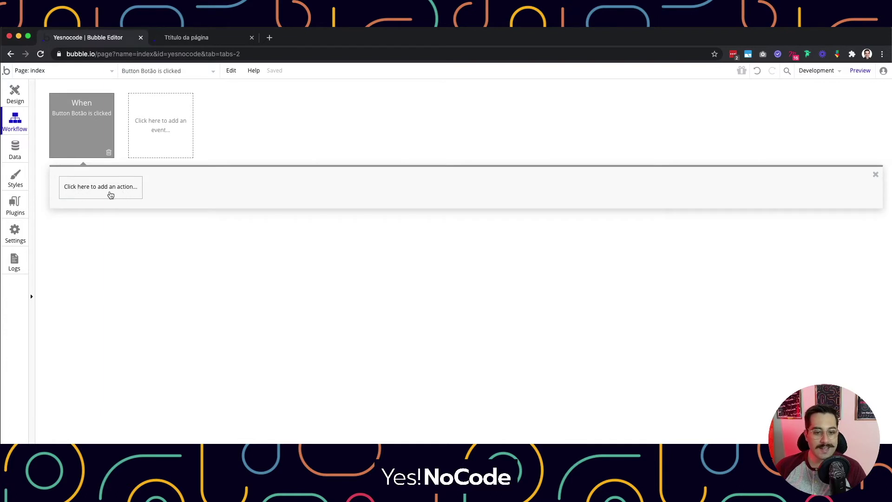
Add a Show element action for pop-teste to the Botão button's click workflow
click(110, 195)
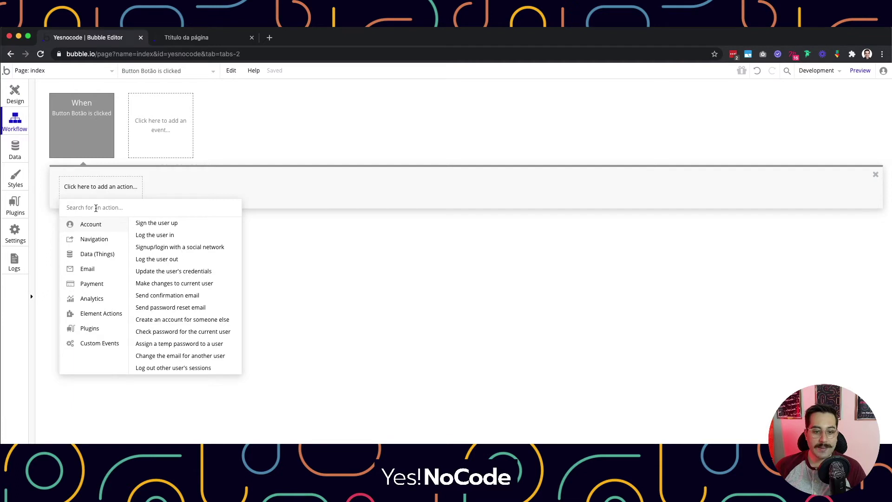
text(vdvd)
key(super+a)
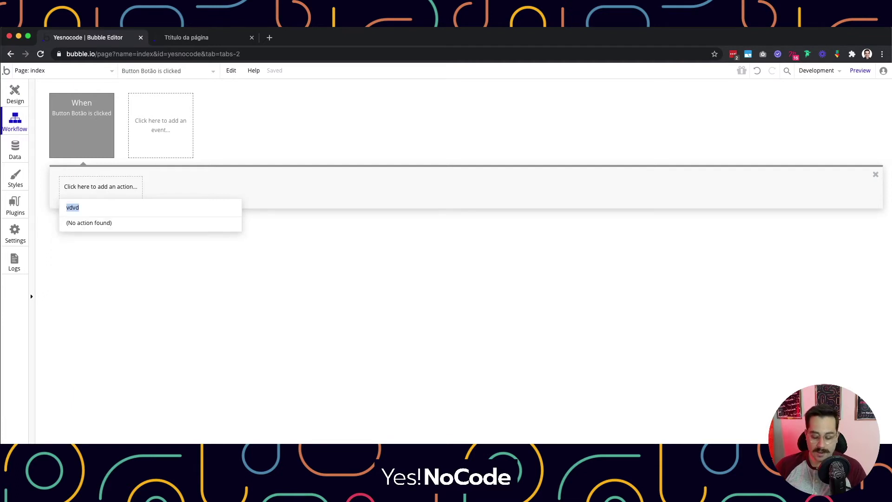
key(BackSpace)
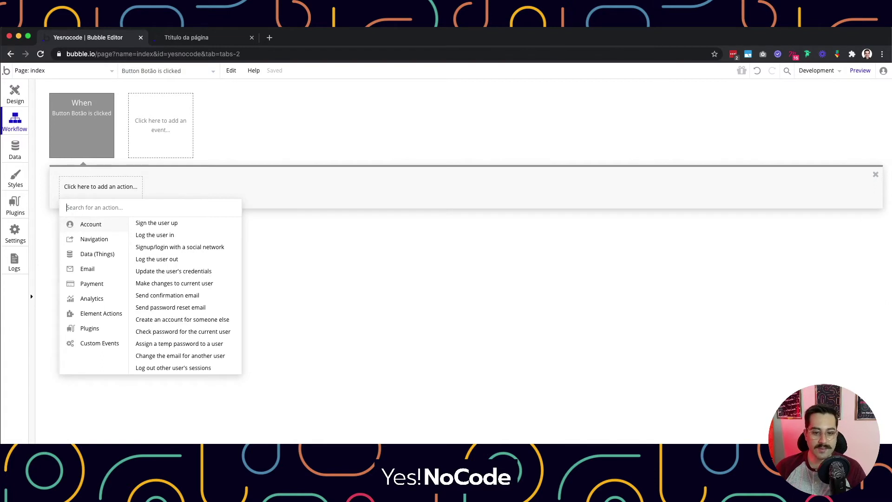
mouse_move(89, 333)
mouse_move(90, 225)
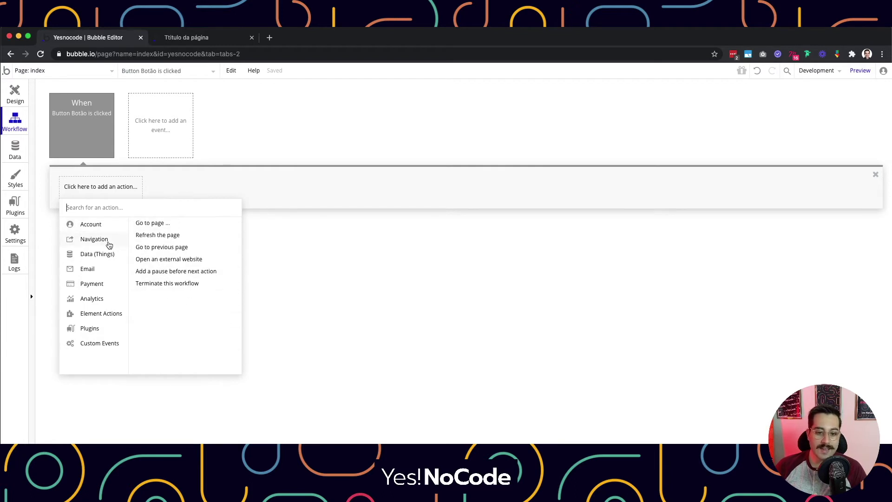
mouse_move(96, 255)
mouse_move(98, 303)
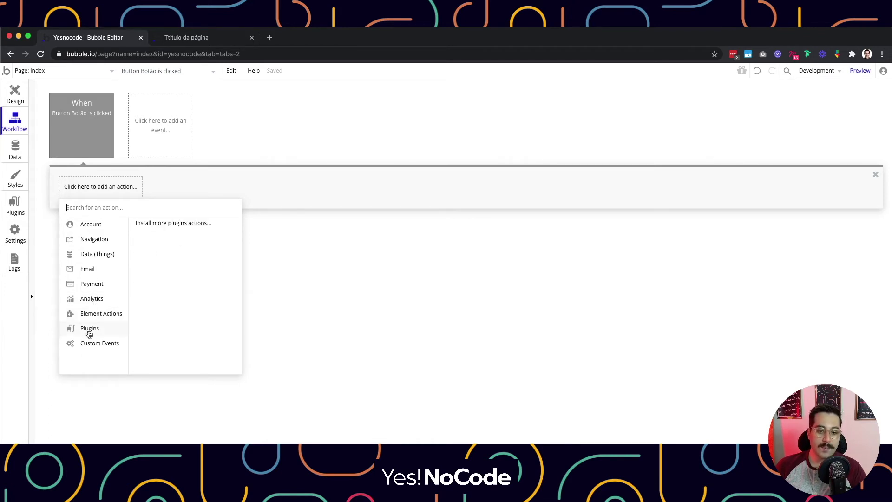
mouse_move(105, 353)
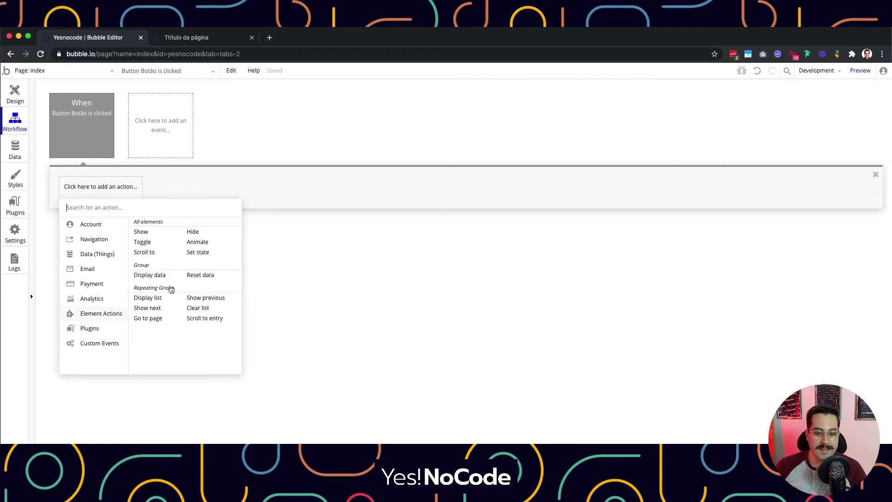
click(142, 232)
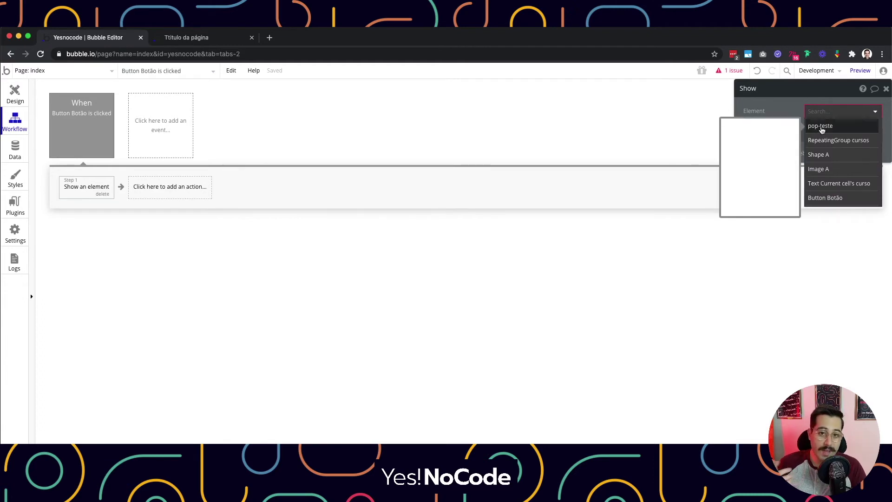
click(821, 127)
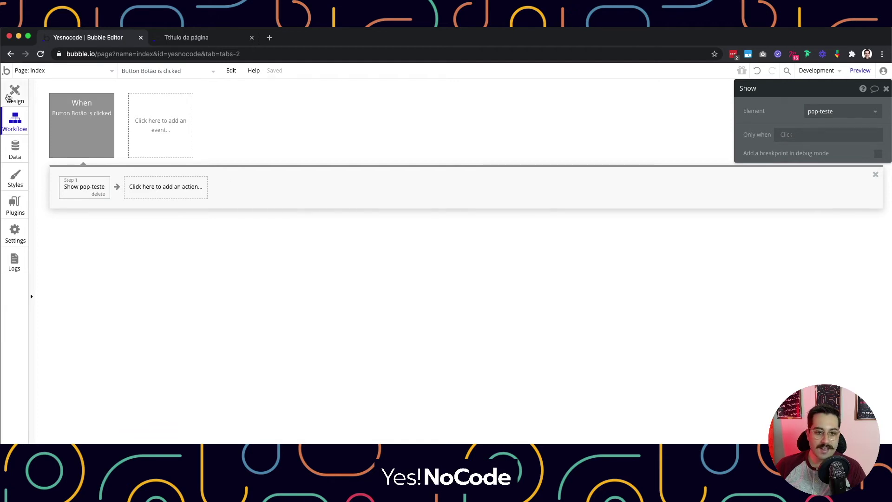
Preview the index page, trigger the webflow course's Botão button, run its workflow through the debugger and dismiss the popup
click(8, 96)
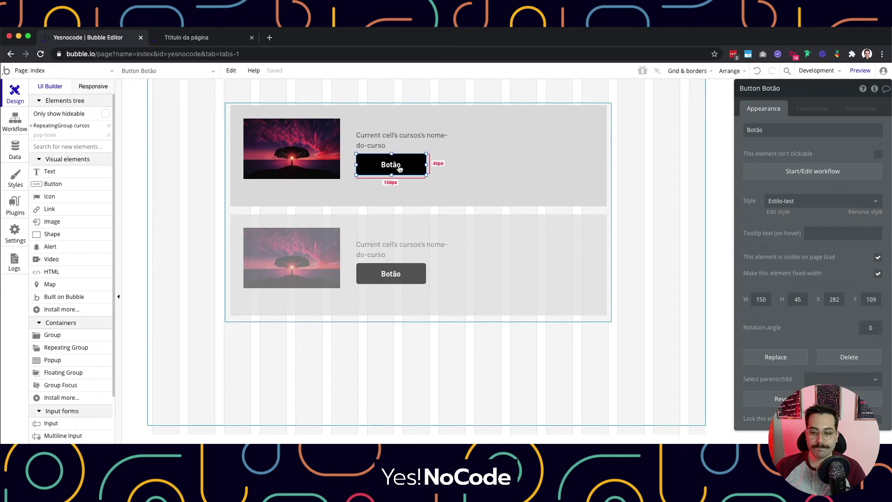
click(860, 71)
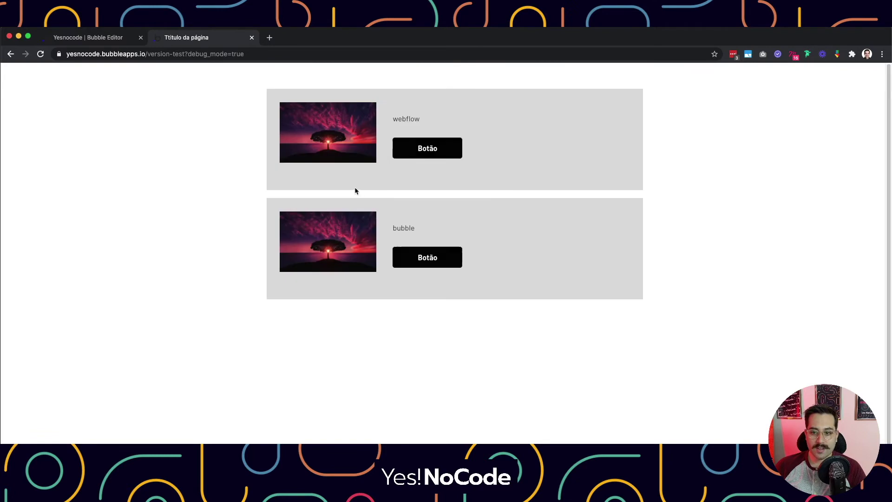
click(424, 154)
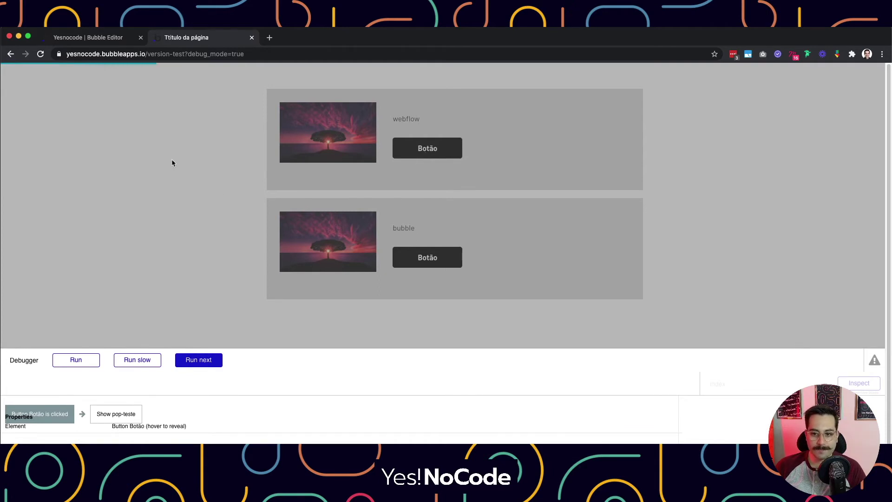
scroll(551, 223, down, 1)
scroll(550, 223, up, 1)
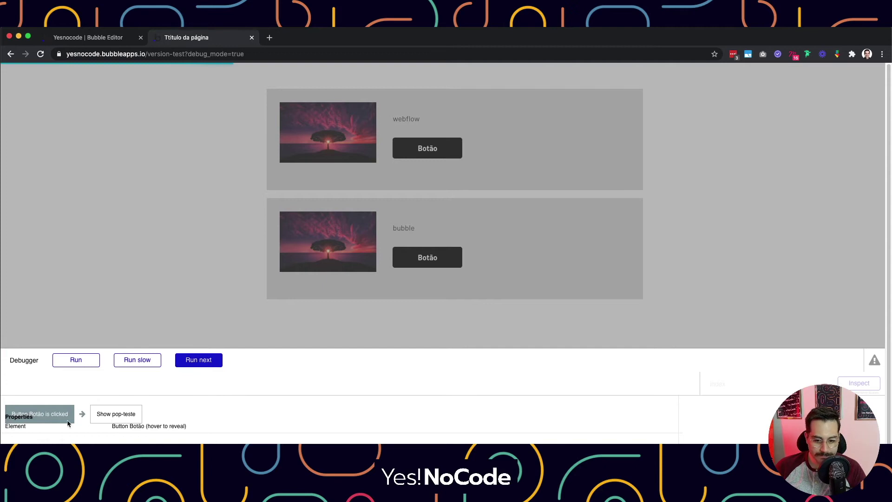
click(207, 363)
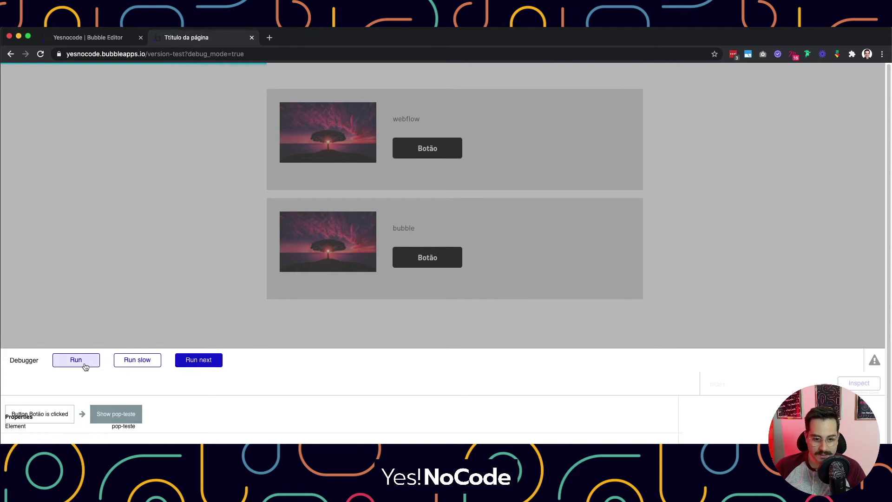
click(80, 362)
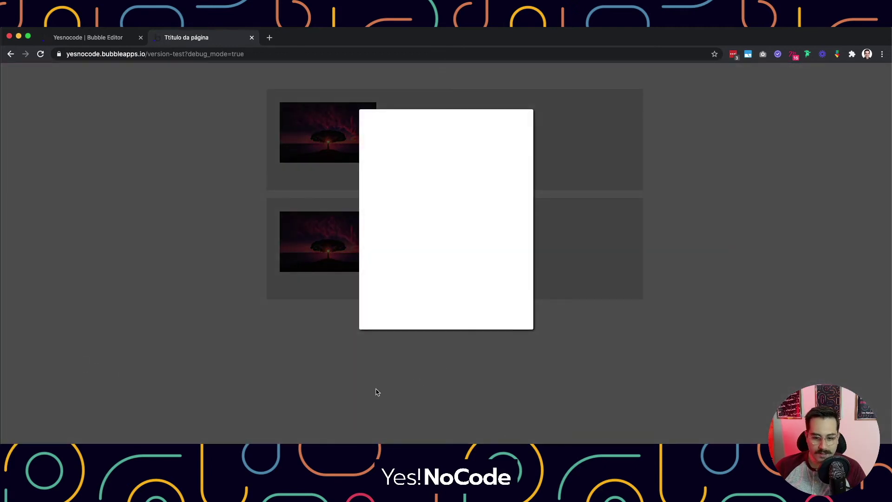
click(324, 235)
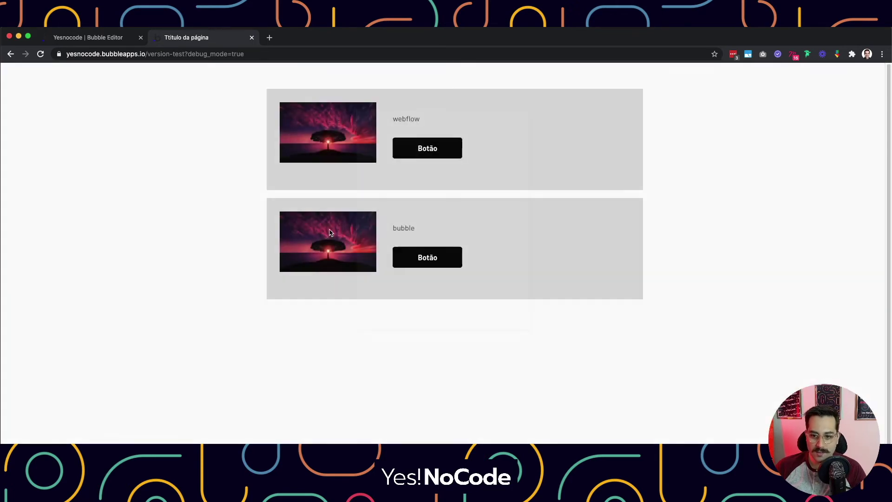
Test opening and dismissing the popup repeatedly from the Botão buttons of both courses, and return to the editor
click(433, 150)
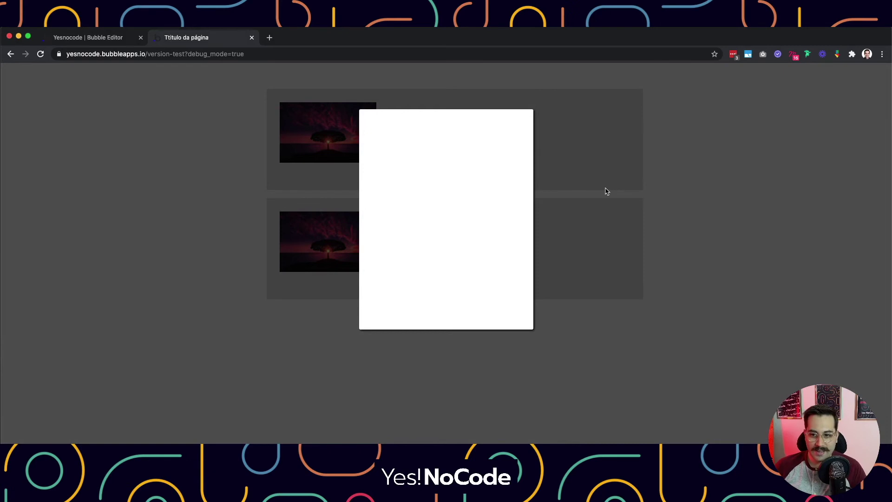
click(575, 198)
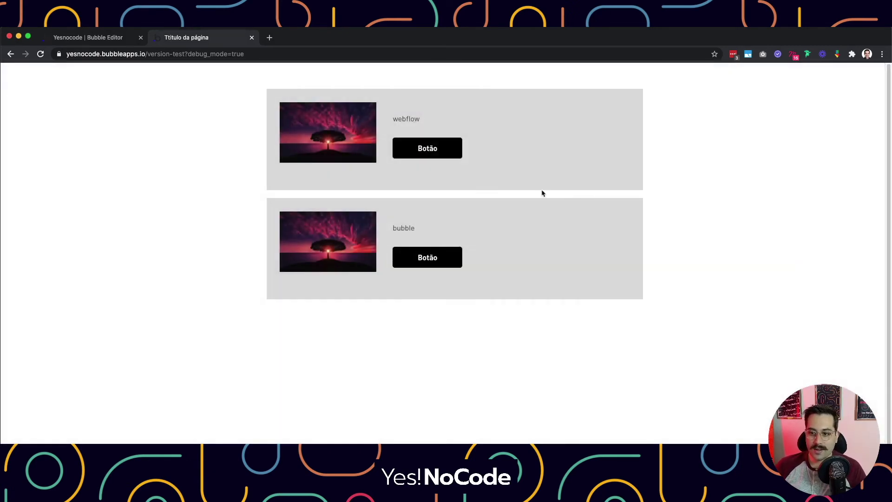
click(434, 153)
click(572, 154)
click(426, 147)
click(601, 151)
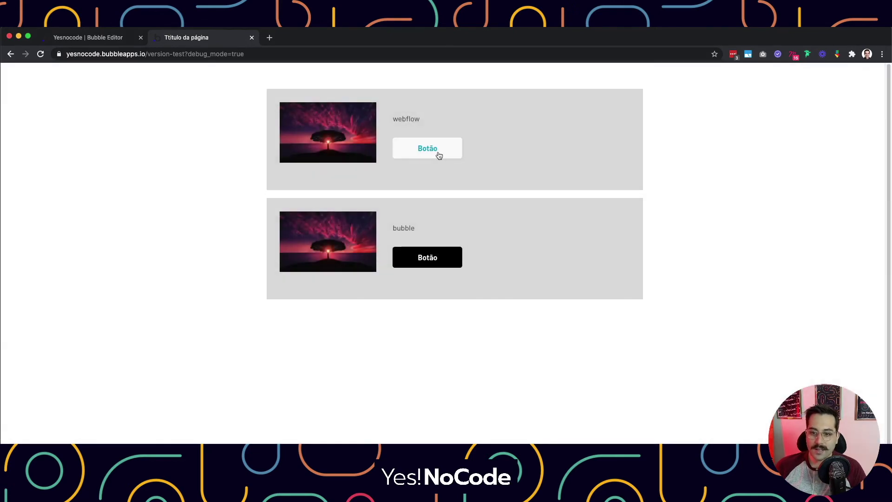
click(429, 153)
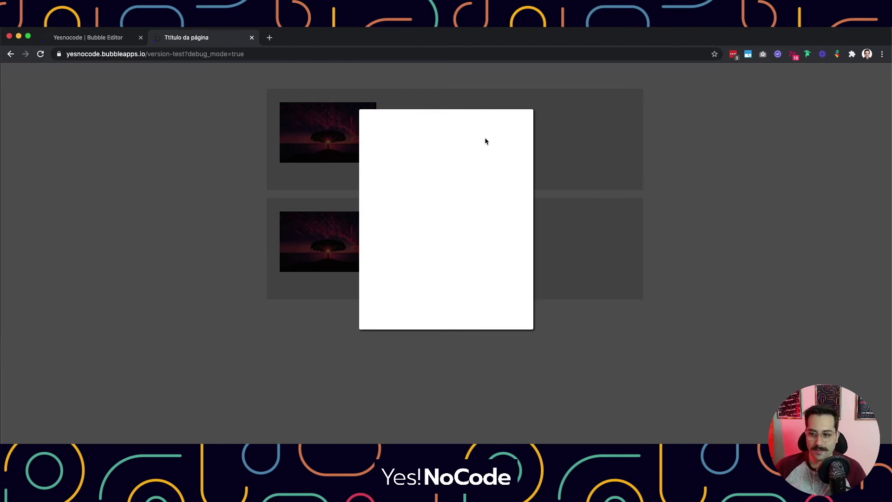
click(590, 134)
click(432, 147)
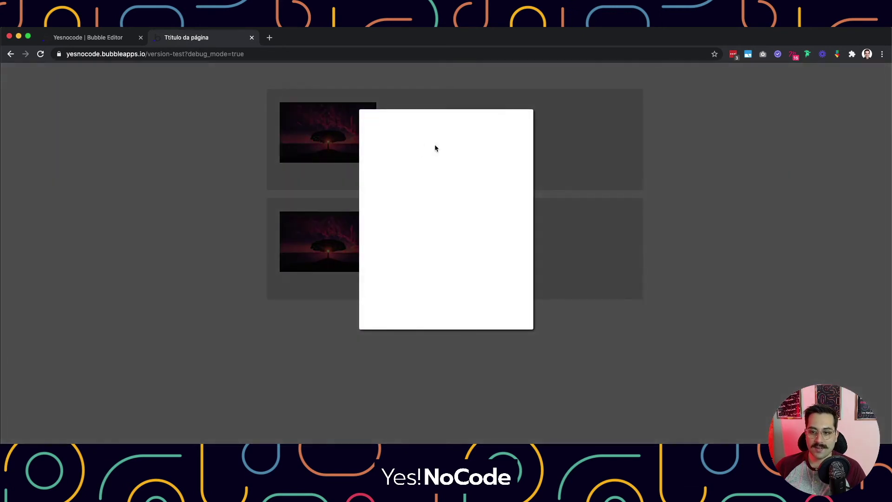
click(568, 154)
click(432, 148)
click(519, 141)
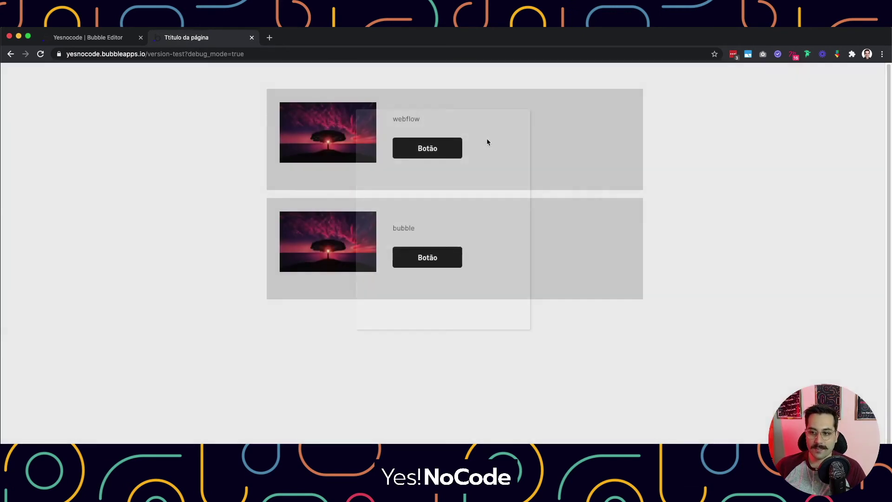
click(430, 147)
click(582, 131)
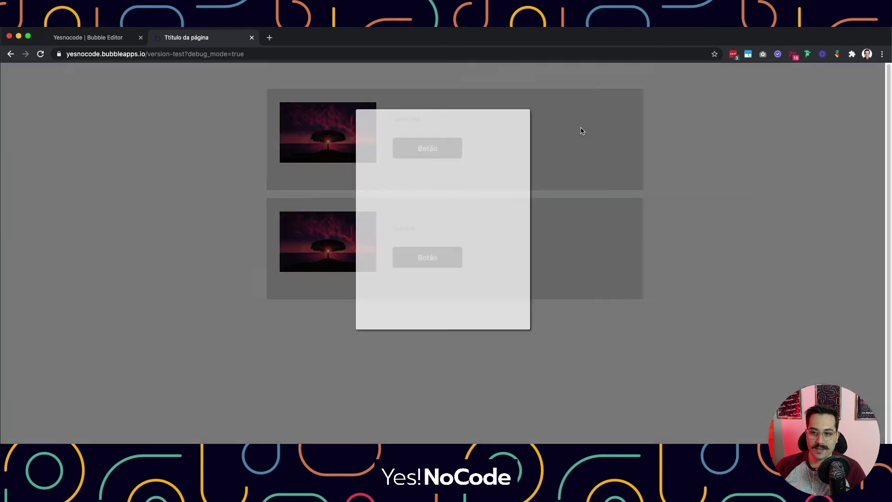
click(422, 257)
click(560, 192)
click(441, 155)
click(586, 154)
click(446, 256)
click(580, 236)
click(436, 164)
click(558, 158)
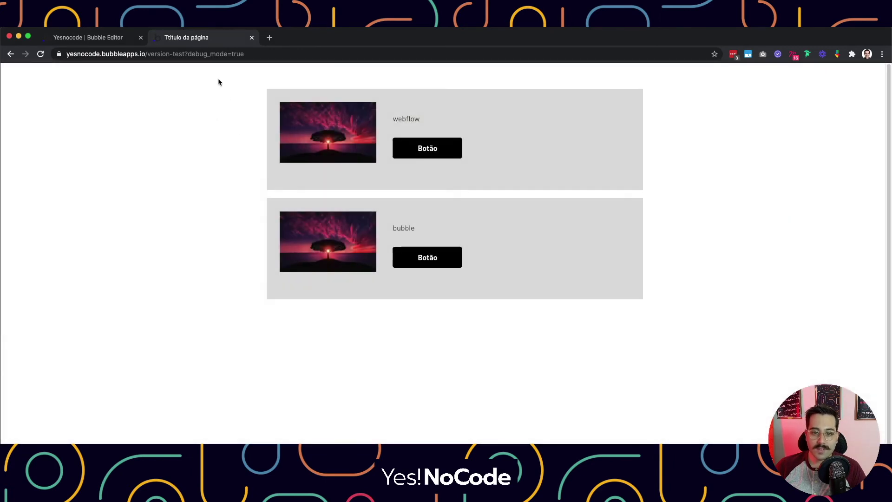
click(107, 39)
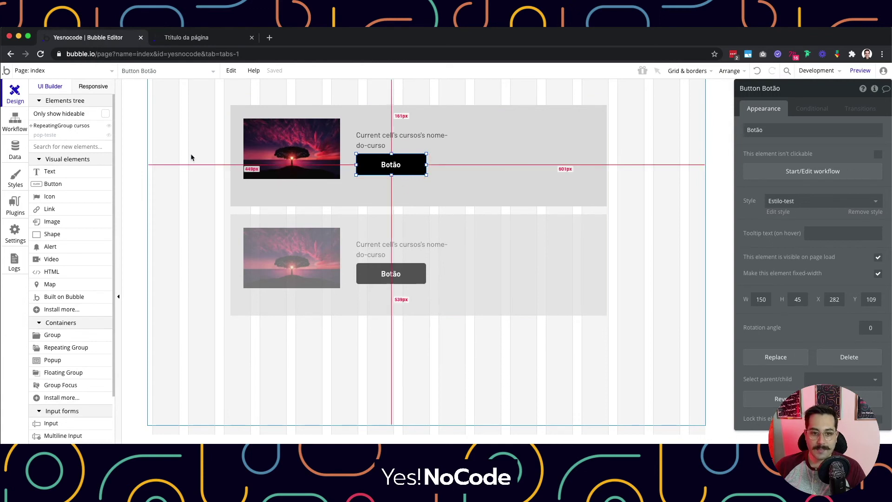
Try to add a text element reading "Popup" in the H1 Heading - Dark style to the pop-teste popup
click(58, 136)
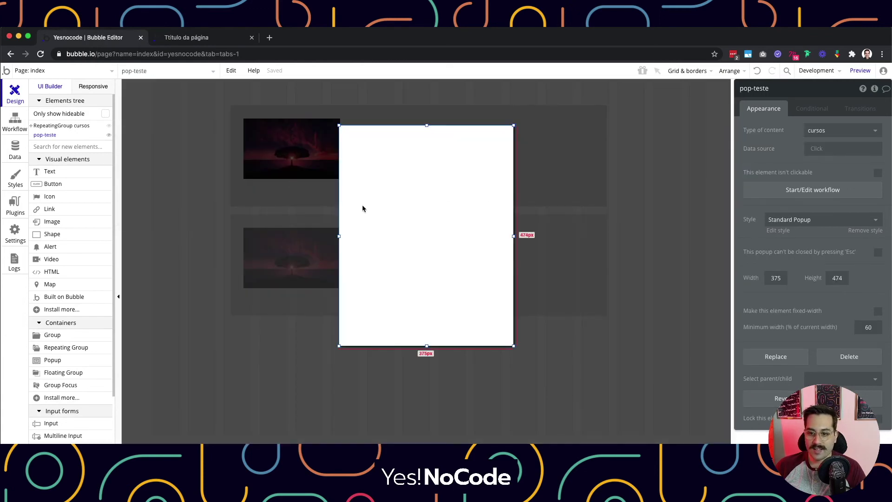
click(51, 171)
click(355, 150)
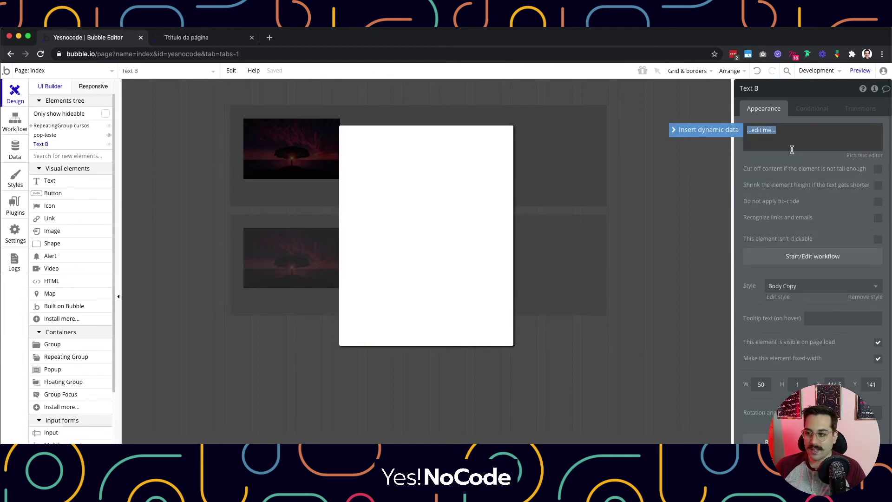
text(Teste)
key(super+a)
text(B)
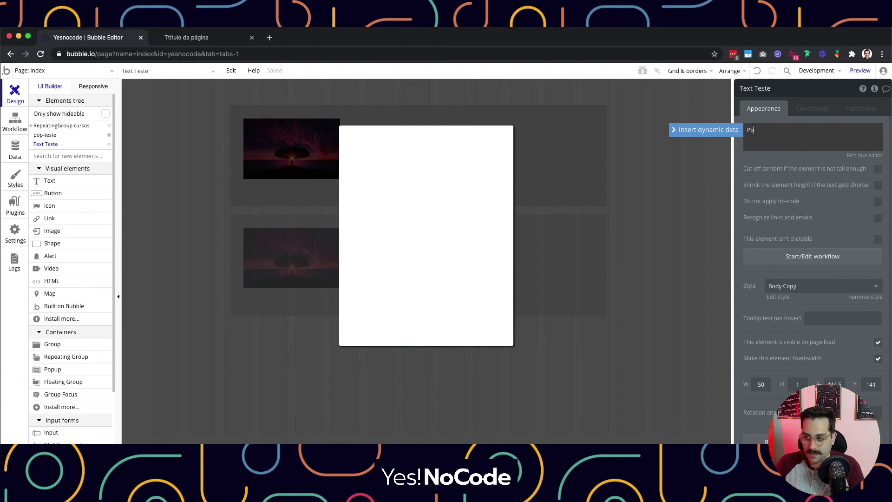
text(op-)
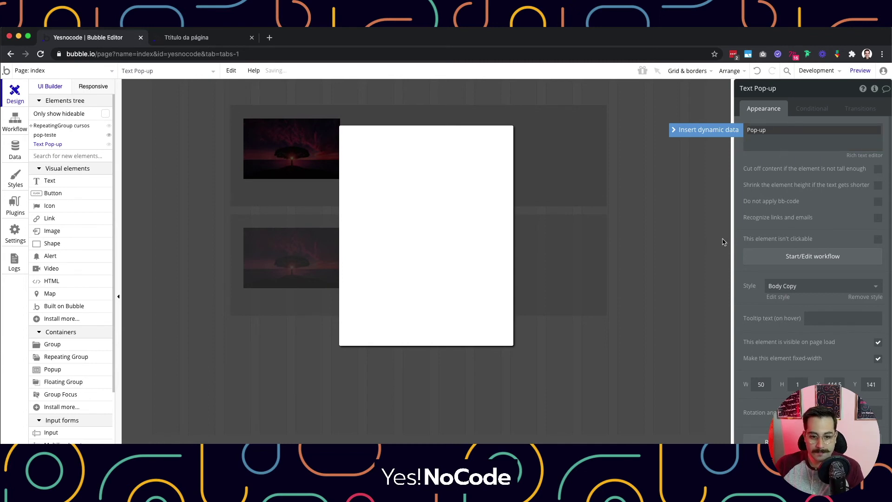
text(up)
click(820, 290)
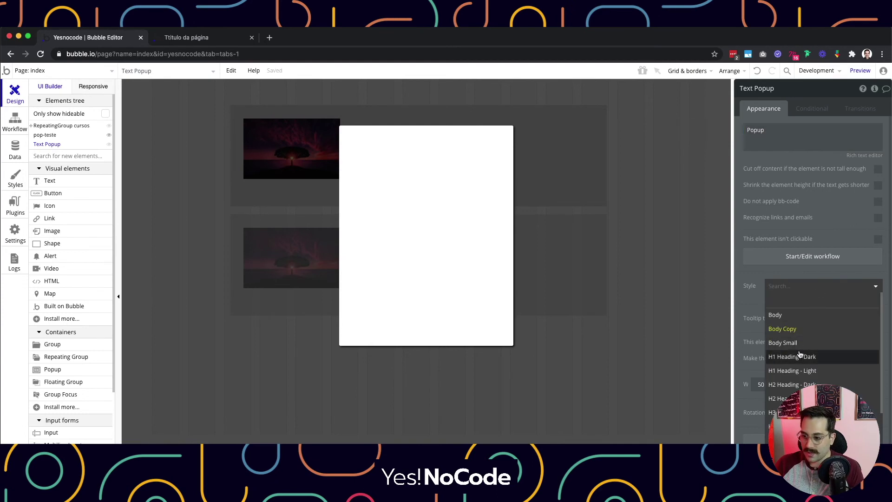
click(792, 356)
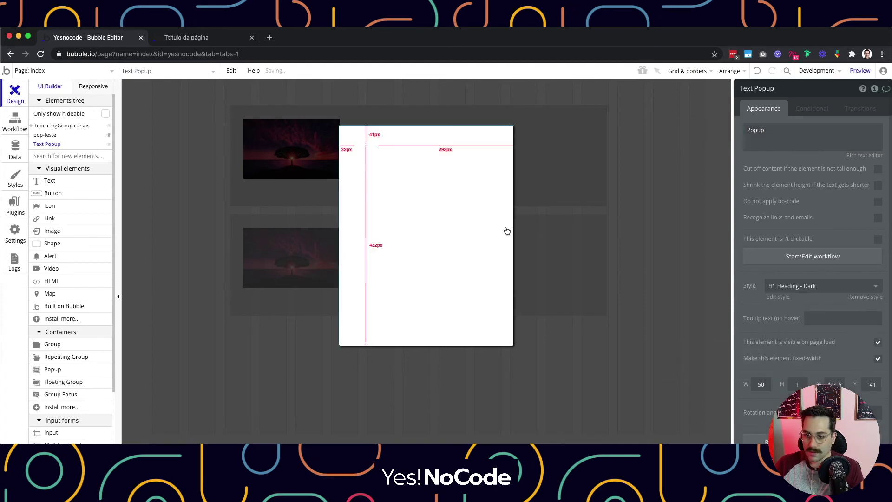
Select the tiny Popup text on the page, widen it to 65 px and delete it
click(377, 153)
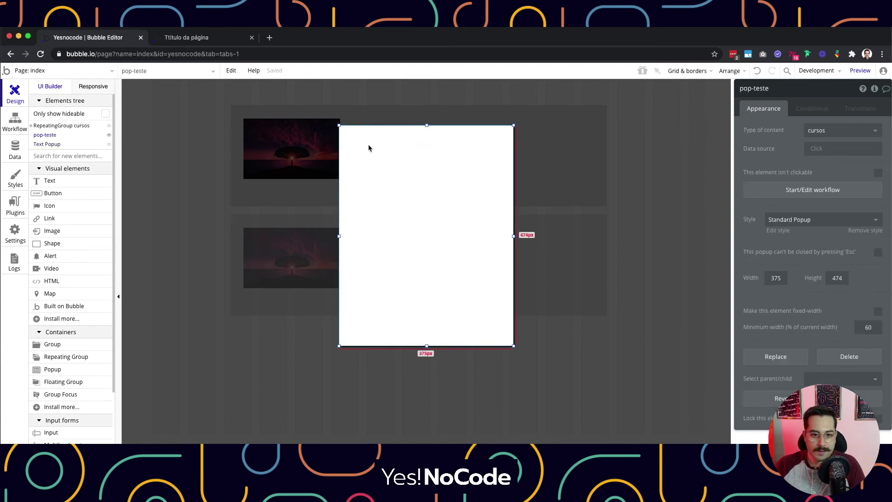
click(52, 145)
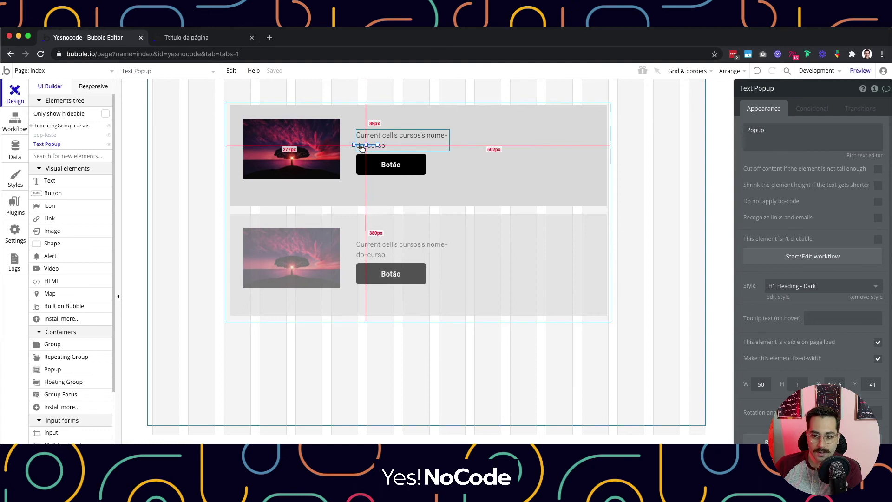
drag(354, 146, 347, 147)
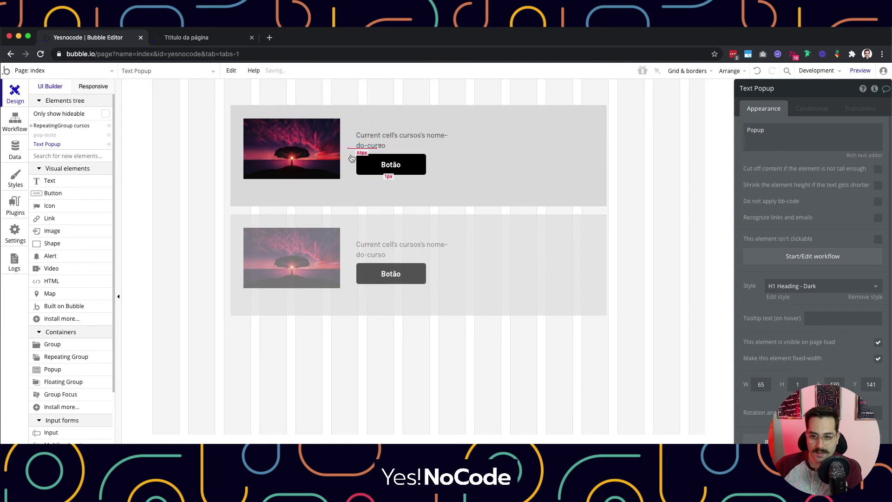
Show pop-teste on the canvas and draw a text element of about 99 by 77 px near its upper-left corner
click(109, 136)
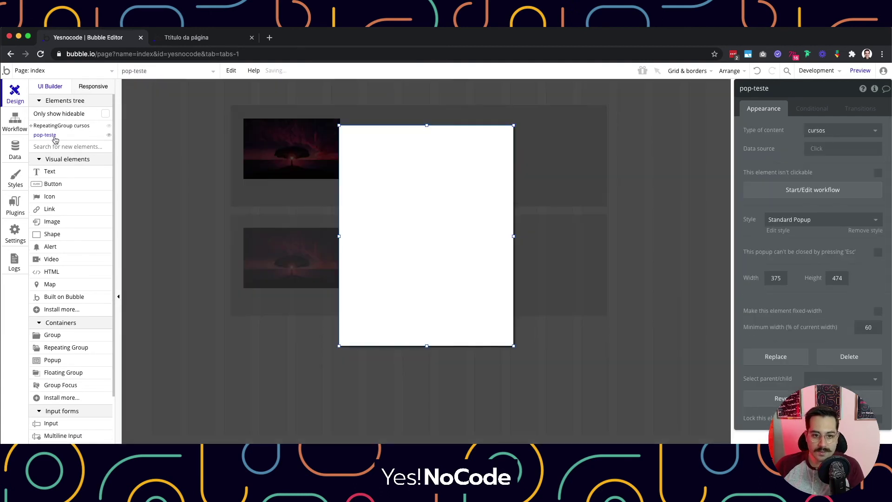
click(51, 172)
drag(355, 147, 398, 176)
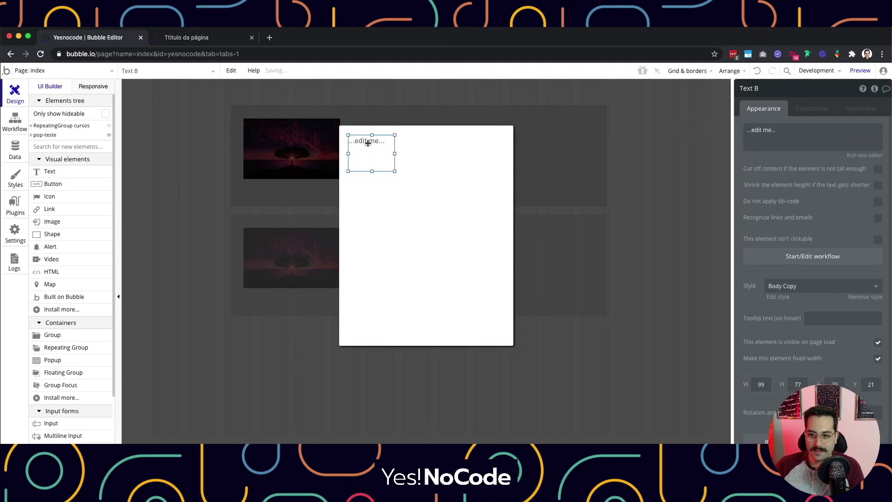
Set the new text element's content in the popup to "Popup" and reduce its height to fit the single line
text(Popup)
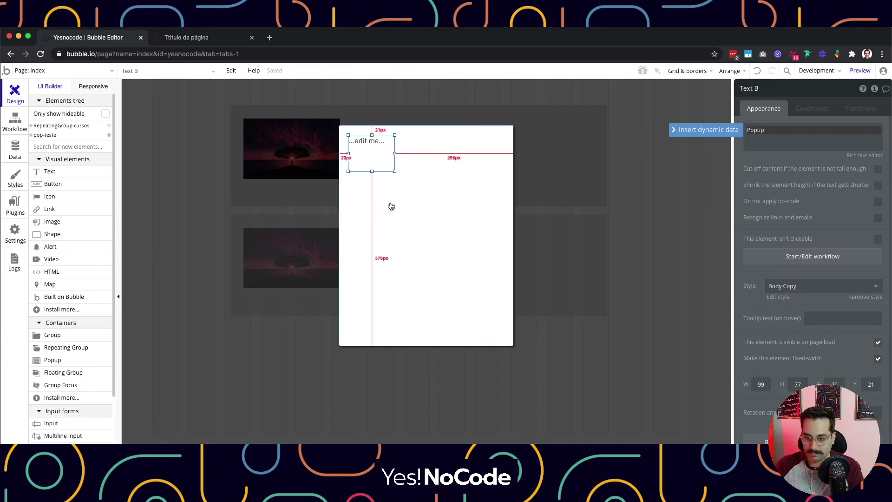
click(391, 205)
click(365, 153)
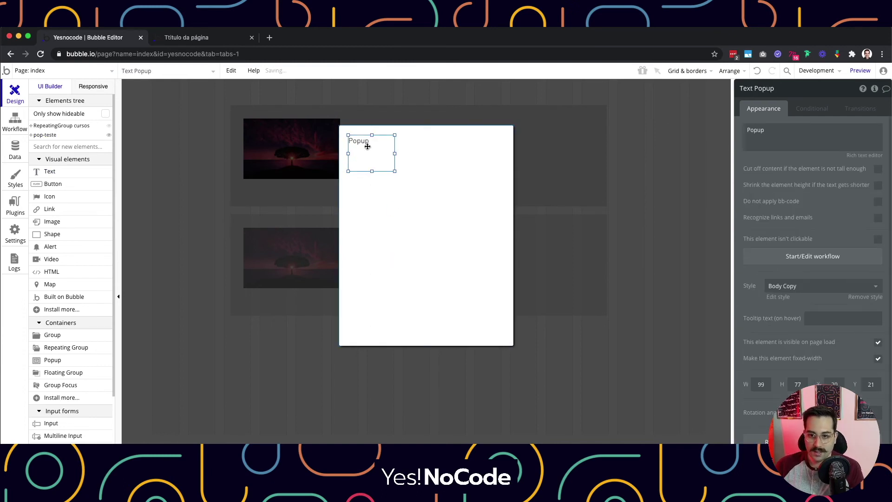
drag(379, 175, 379, 152)
Copy the repeating group's Botão button into pop-teste and place it near the popup's lower-right corner, at about X 207, Y 409
click(201, 181)
click(381, 165)
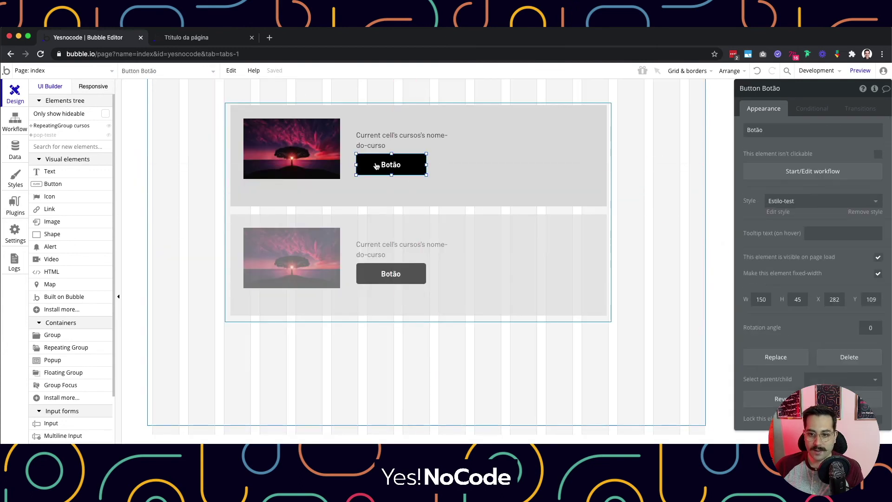
click(60, 136)
key(ctrl+v)
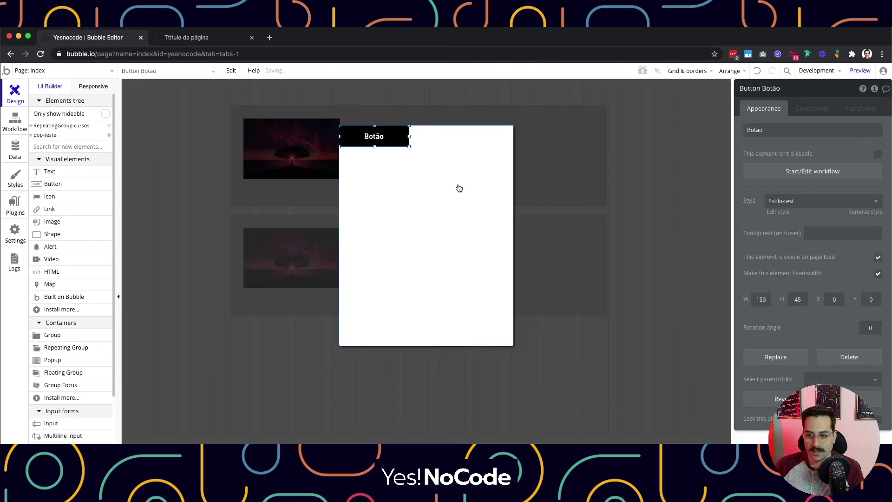
drag(396, 145, 491, 335)
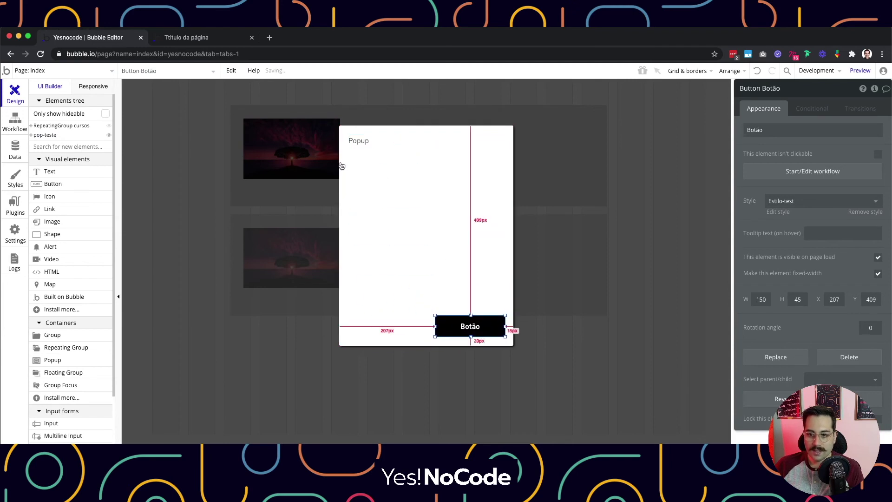
Draw an image element below the Popup text and import the lion picture from the free image search into it
click(51, 223)
drag(350, 153, 501, 287)
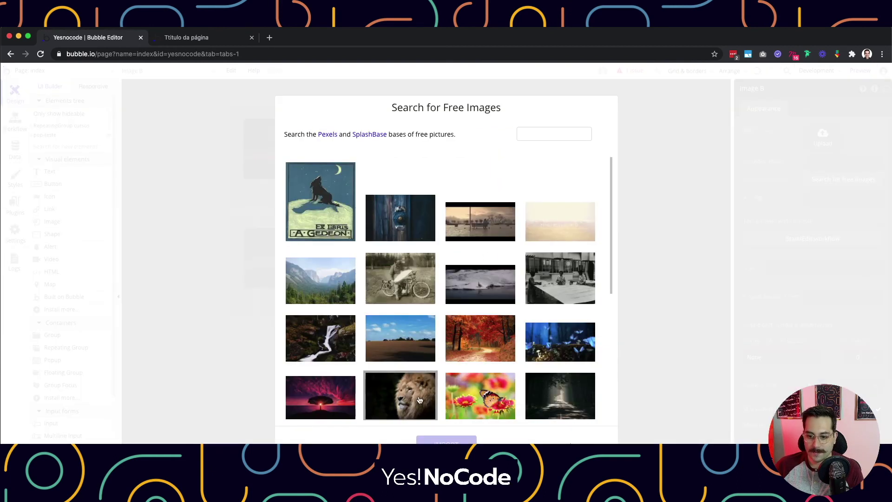
click(427, 404)
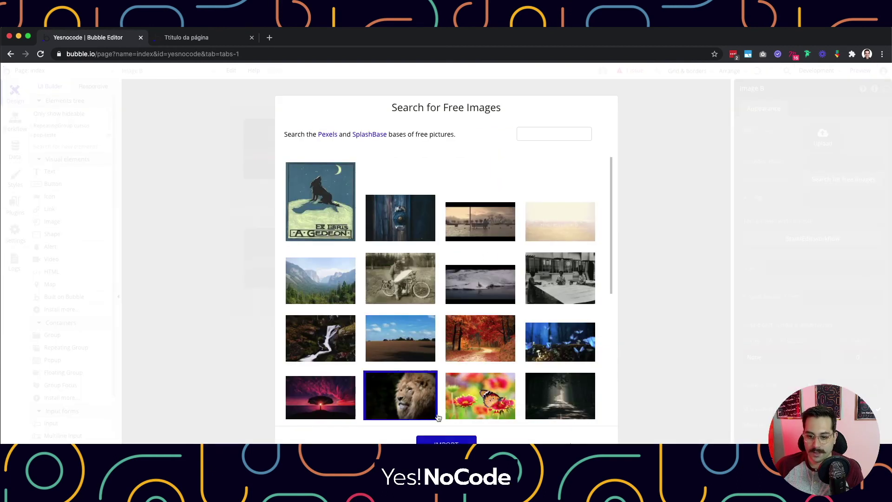
click(453, 441)
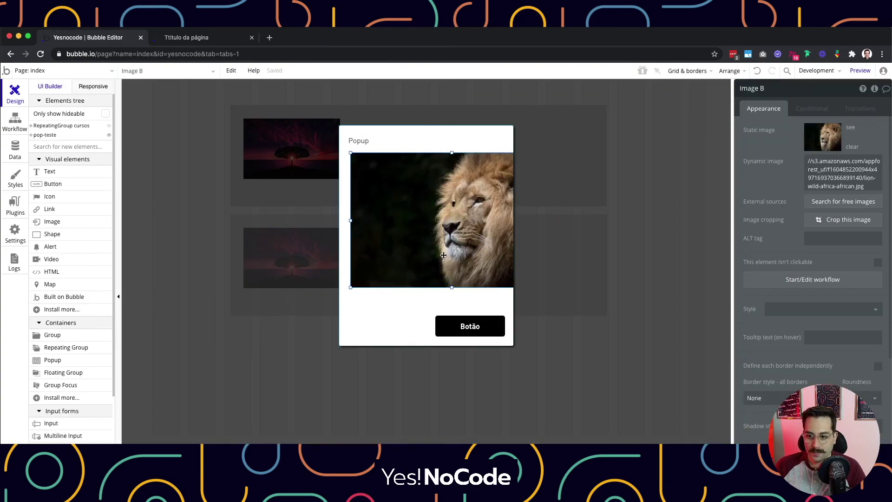
Shrink the lion image and position it inside the popup with even side margins between the Popup text and the button
drag(351, 287, 354, 265)
drag(419, 238, 414, 232)
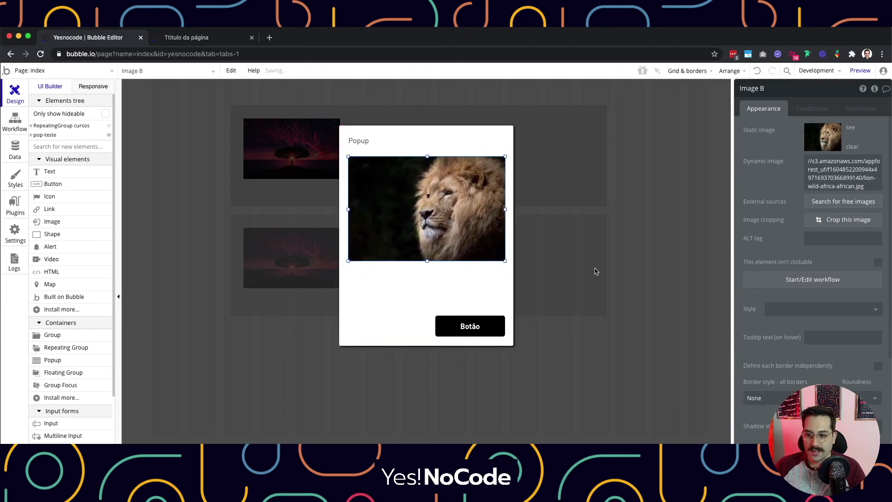
click(484, 279)
Change the label of the popup's Botão button to "Fechar"
click(472, 325)
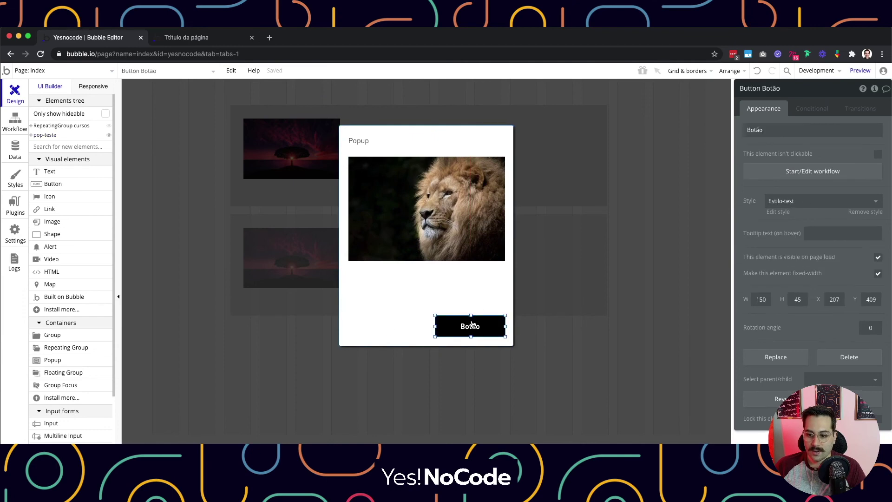
double_click(796, 127)
text(Fechar)
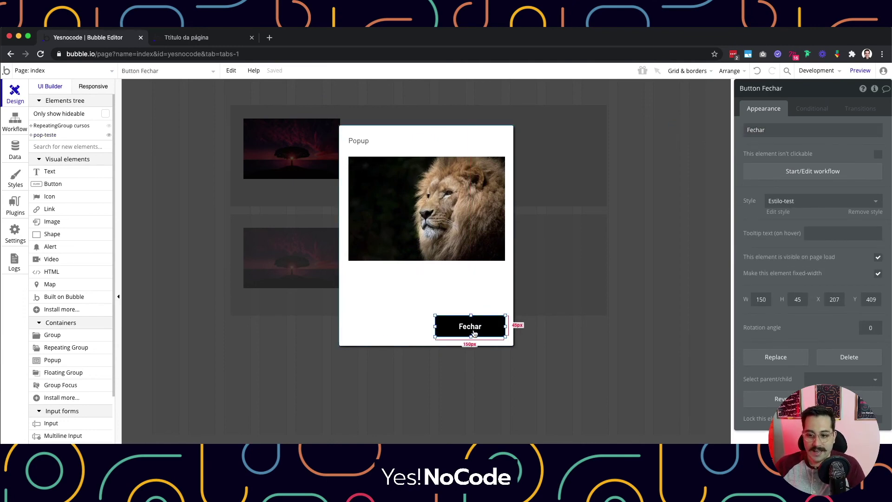
Create a workflow for the Fechar button being clicked, with a Hide element action targeting pop-teste
click(822, 176)
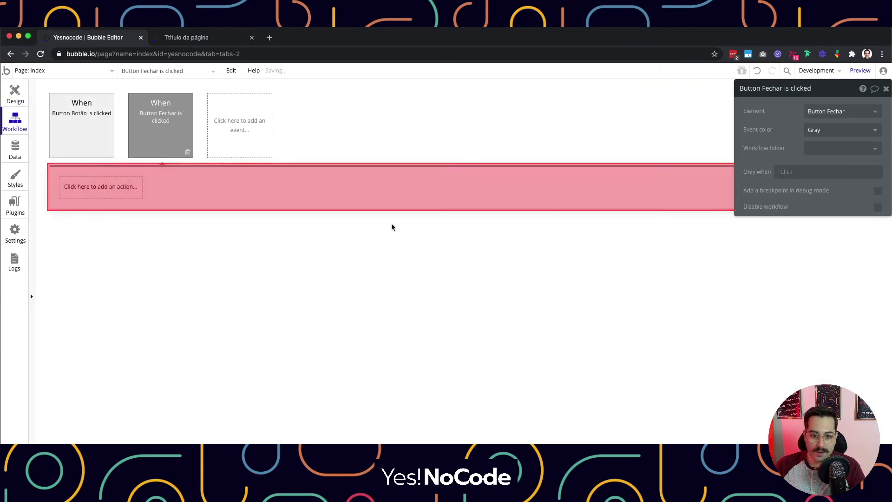
click(119, 194)
mouse_move(107, 242)
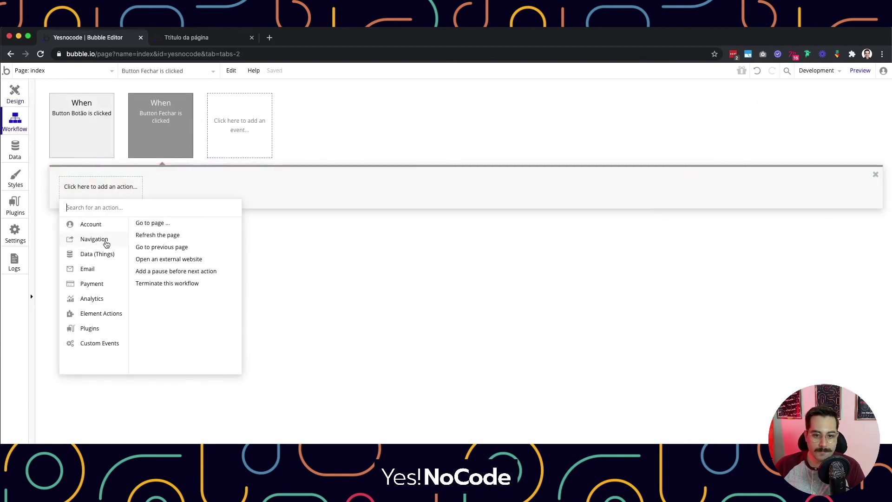
mouse_move(100, 317)
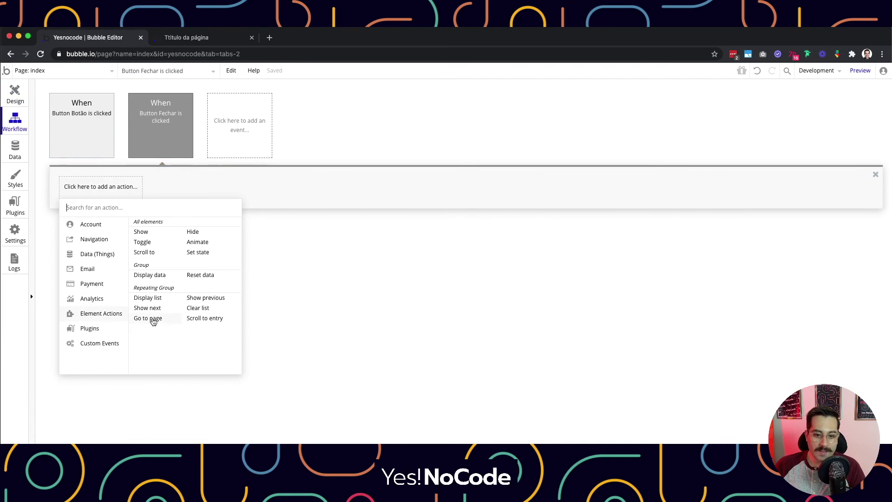
click(196, 234)
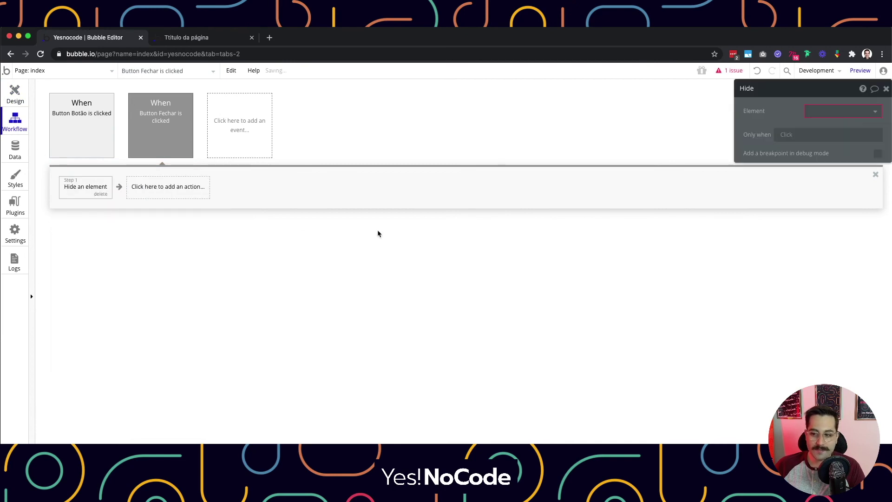
click(821, 112)
click(822, 127)
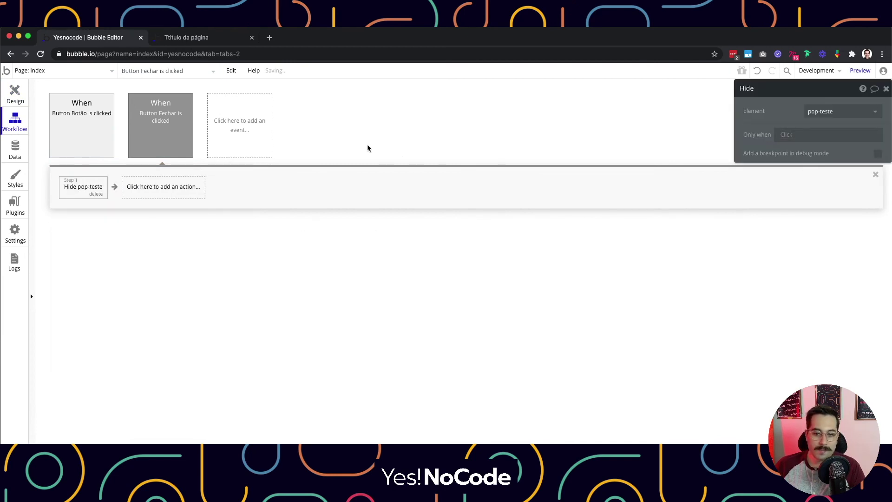
In the app preview, test opening the popup from the webflow course's Ver curso button and closing it with Fechar
click(11, 99)
key(ctrl+Tab)
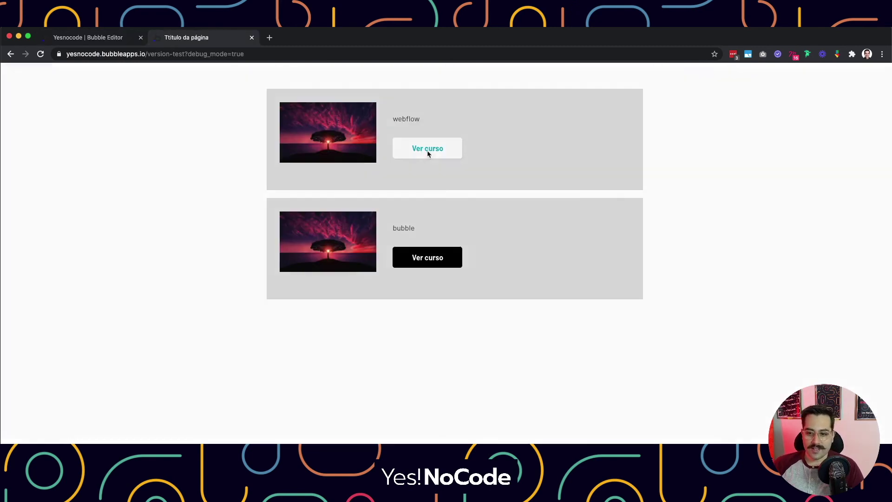
click(429, 153)
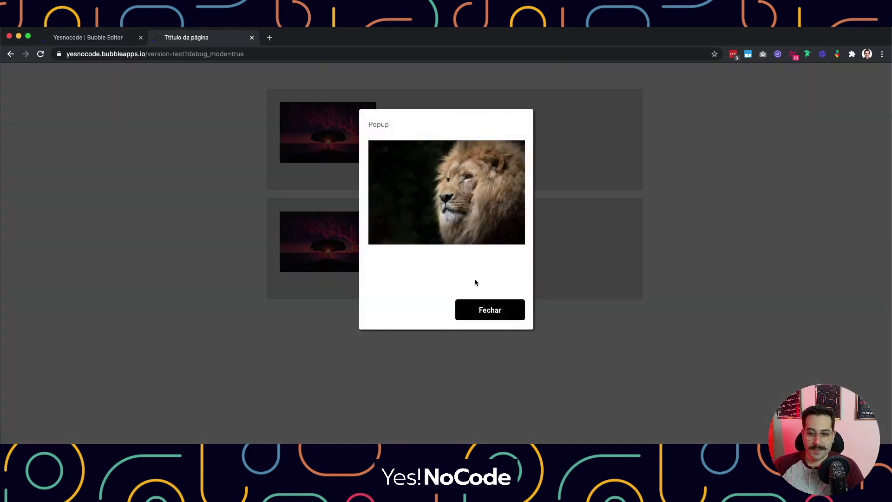
click(485, 315)
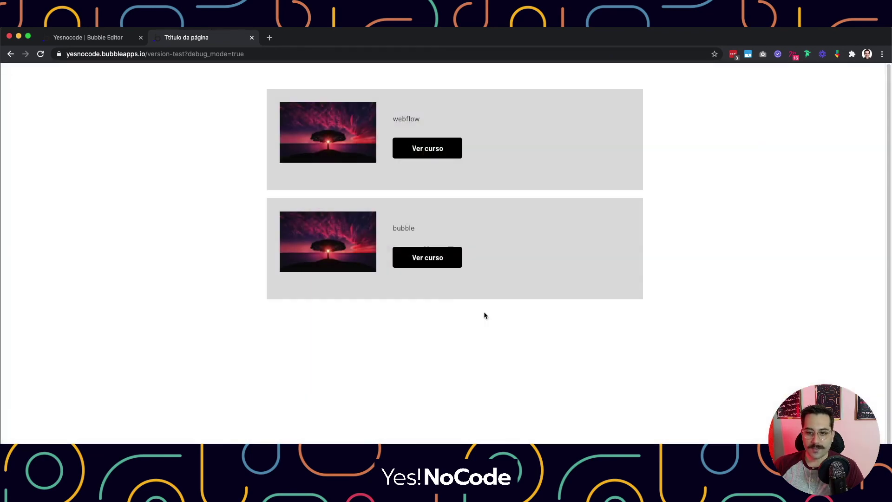
Return to the Bubble editor and hide the pop-teste popup on the index page canvas
click(111, 41)
click(568, 306)
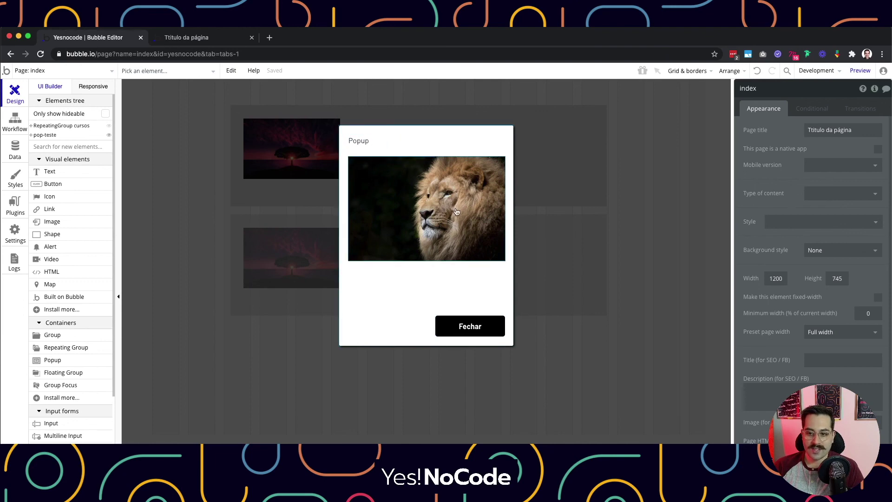
click(593, 248)
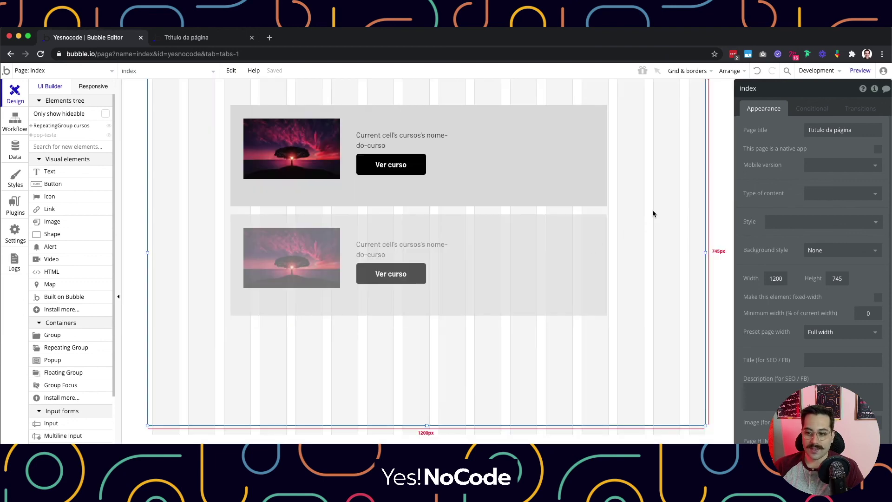